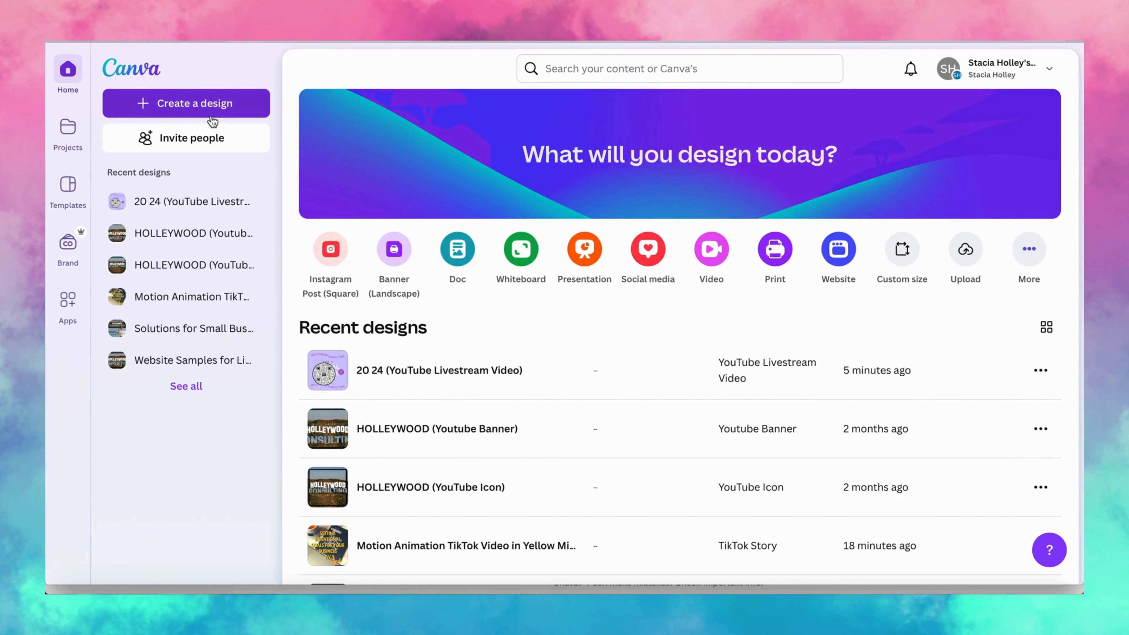
# Create a square Instagram post and apply the blue Hello Summer Special Sale template from the Summer templates.
pyautogui.click(210, 106)
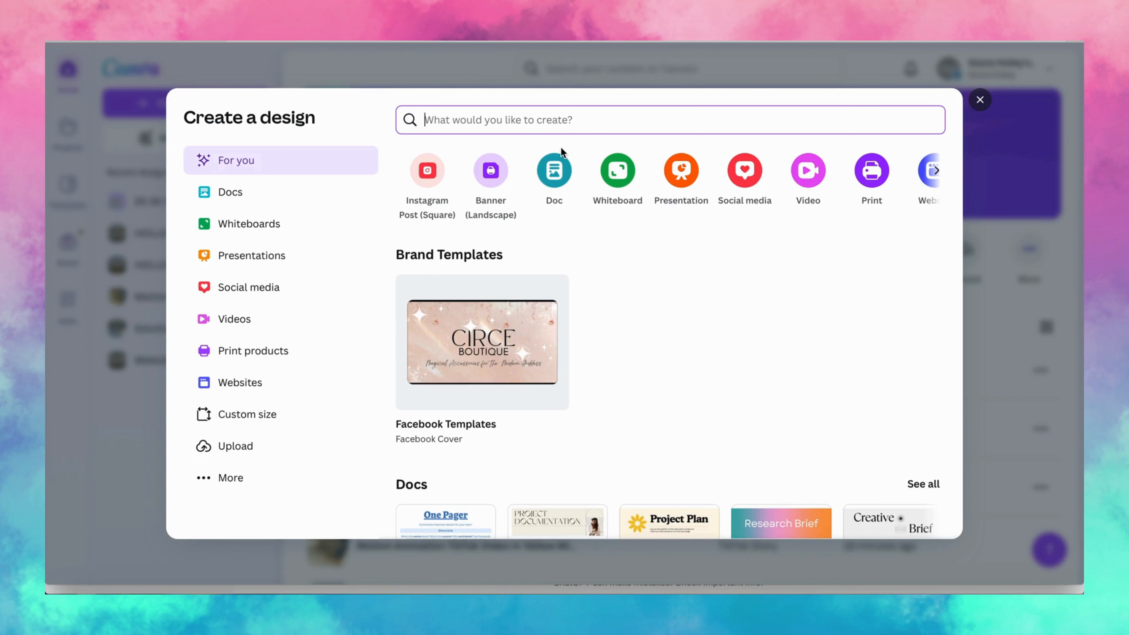
pyautogui.click(436, 187)
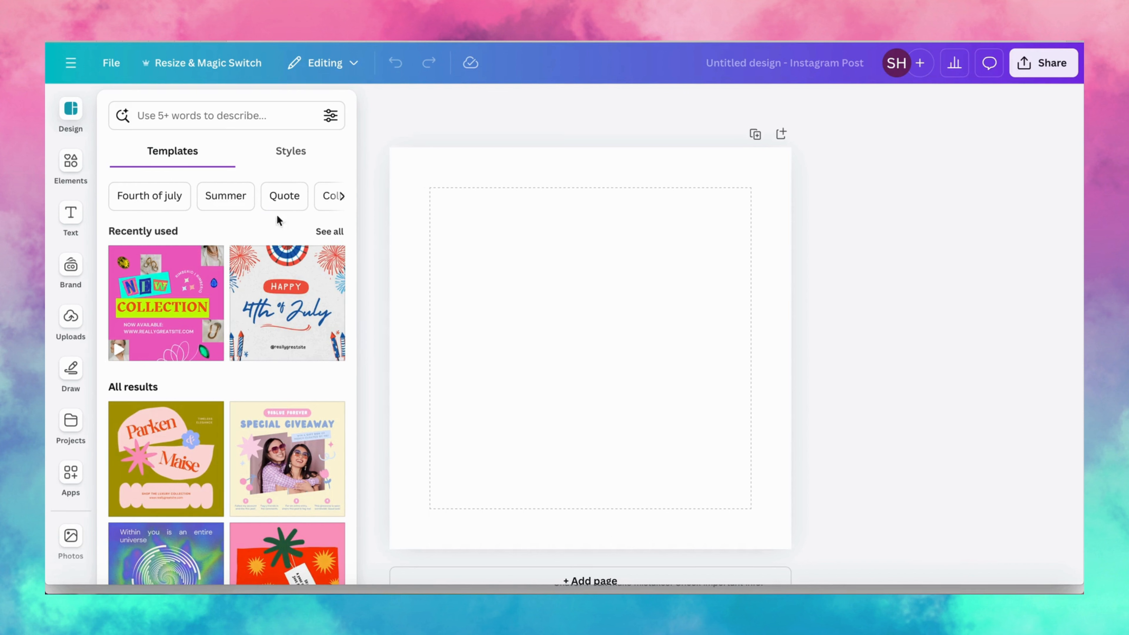
pyautogui.click(240, 195)
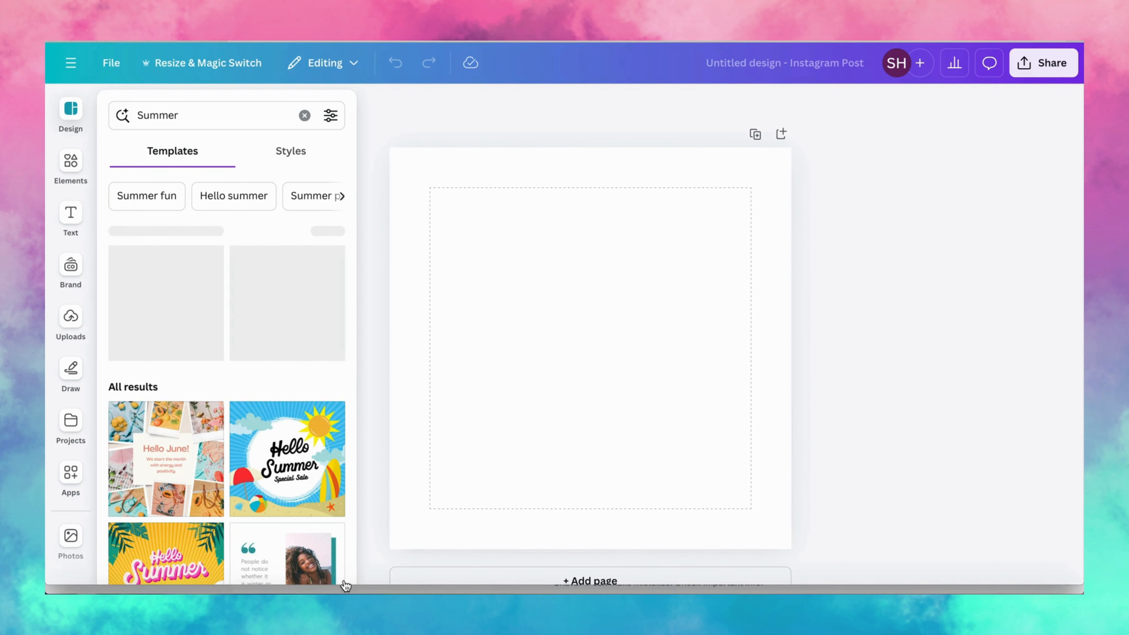
pyautogui.scroll(-3, 342, 578)
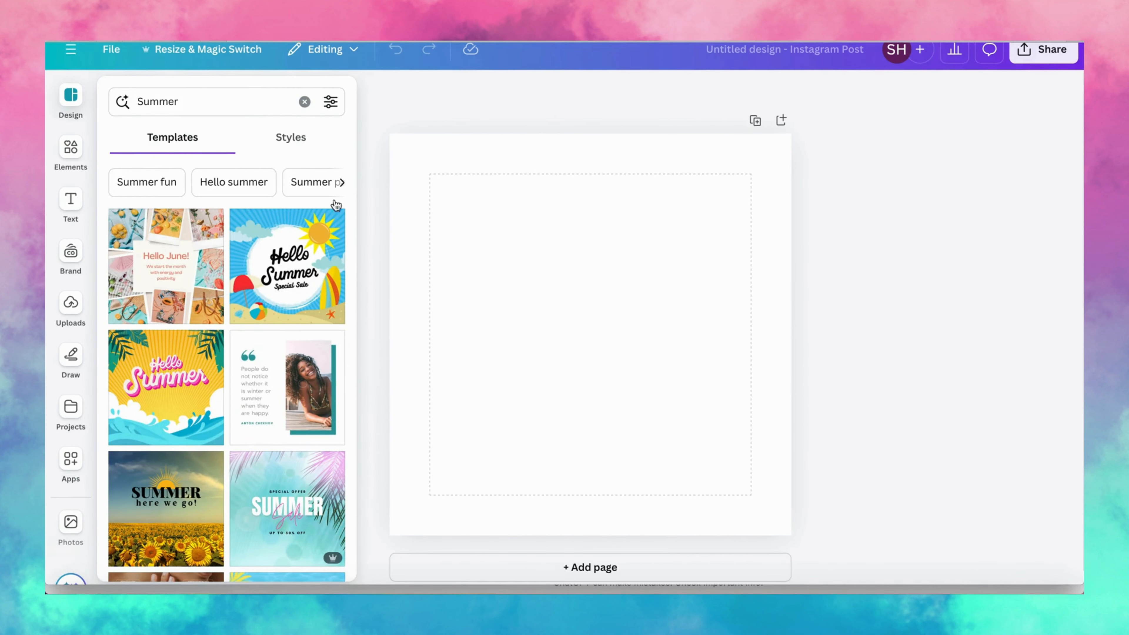
pyautogui.click(310, 240)
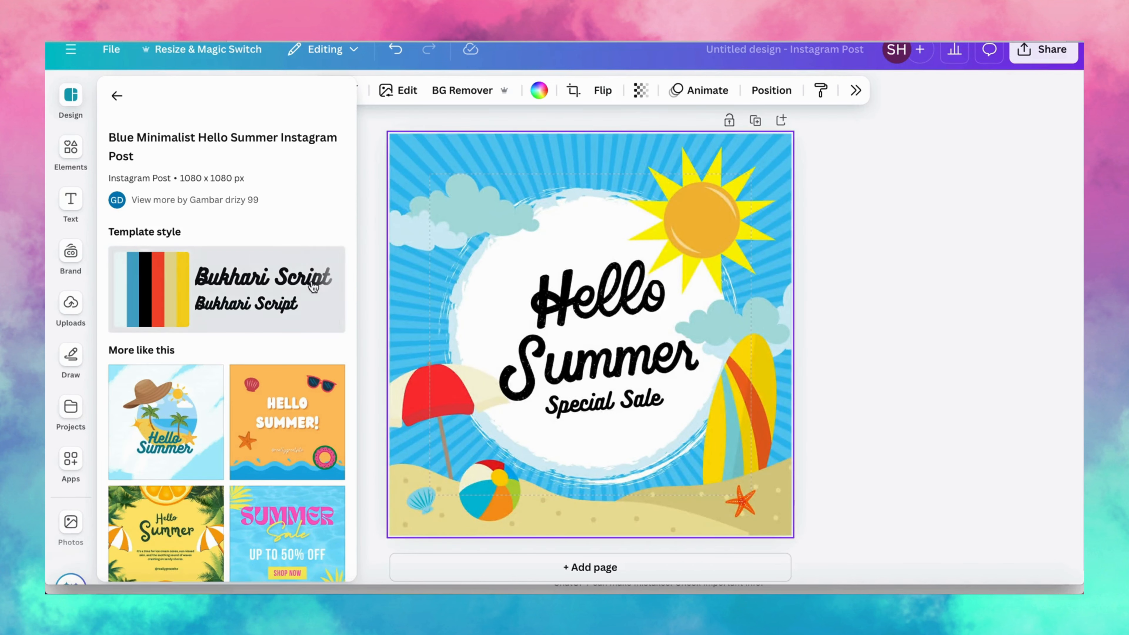
# Search the elements for "woman in bikini" and show all the photo results.
pyautogui.click(83, 166)
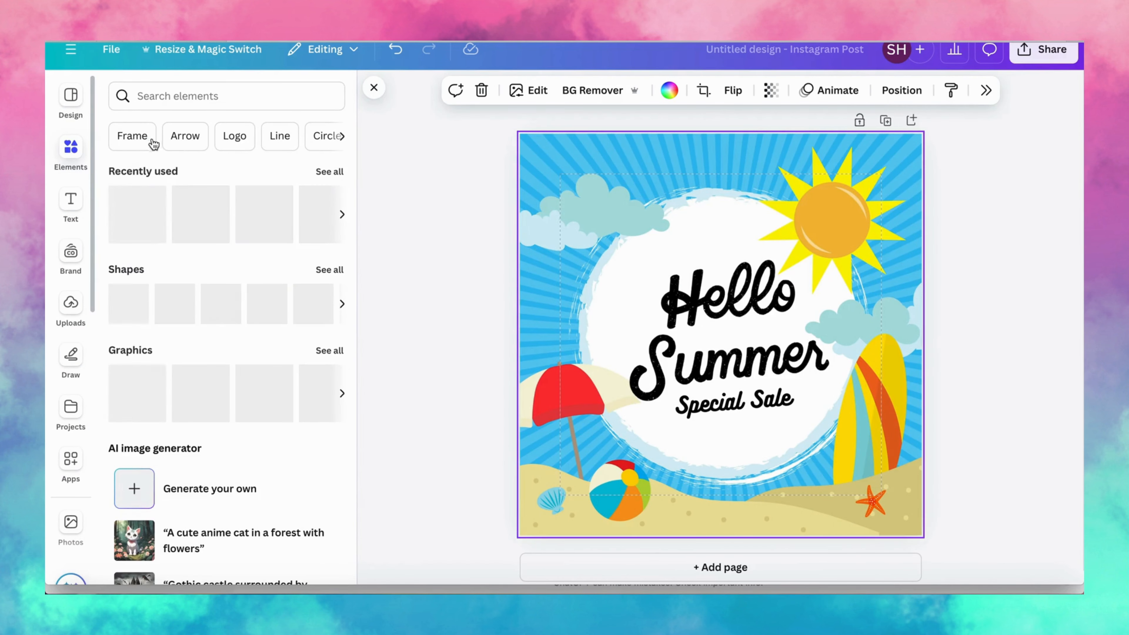
pyautogui.click(170, 99)
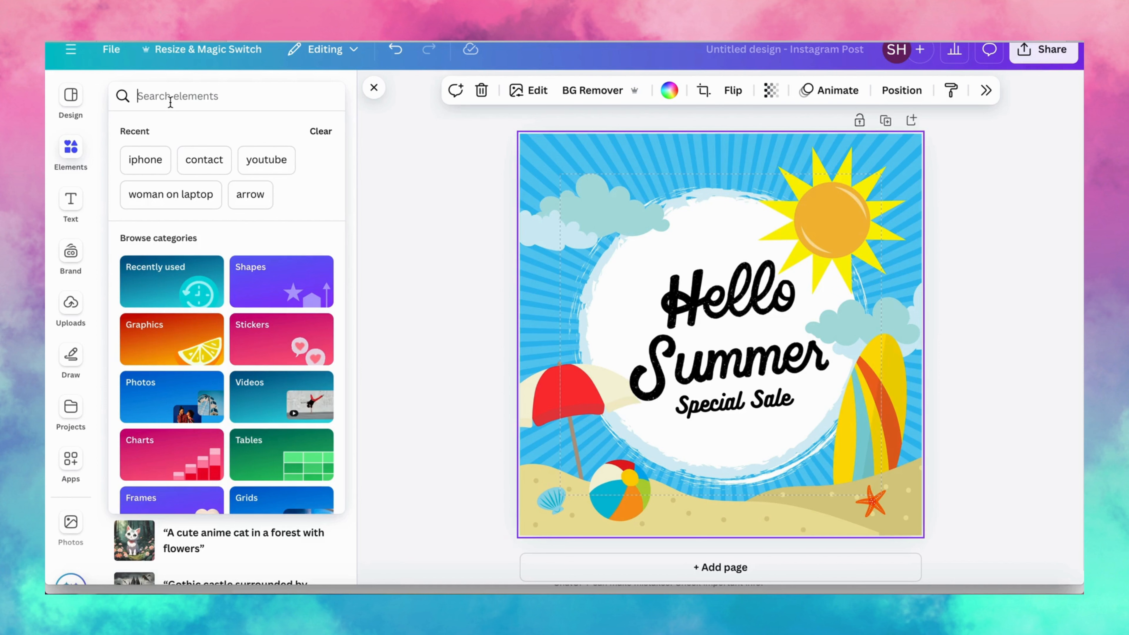
pyautogui.write('woman in ')
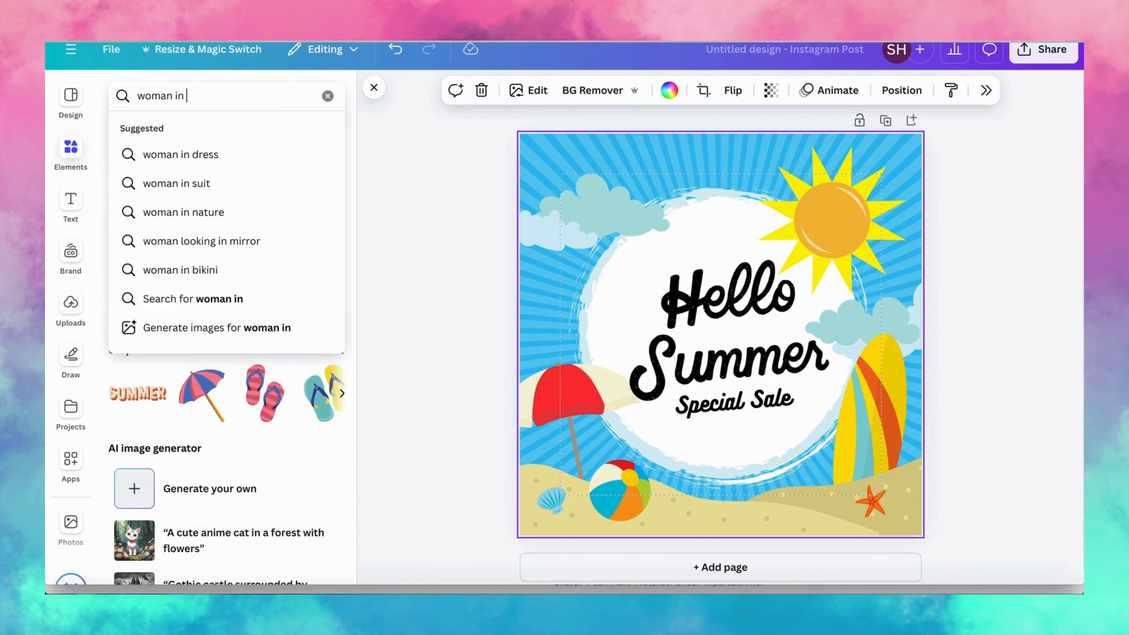
pyautogui.write('biki')
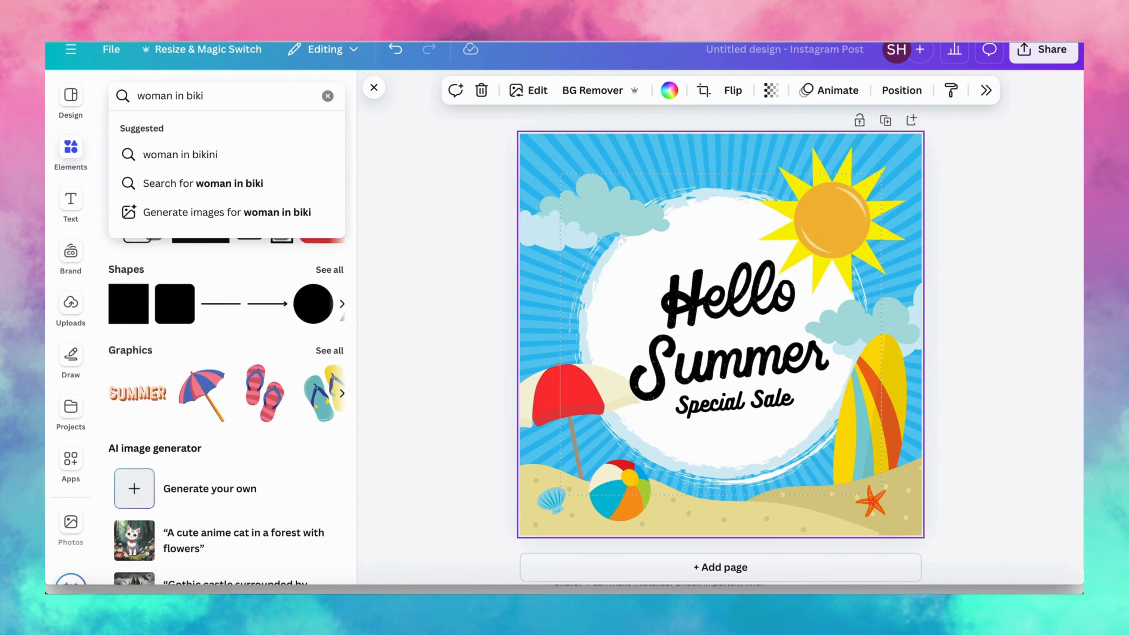
pyautogui.click(167, 155)
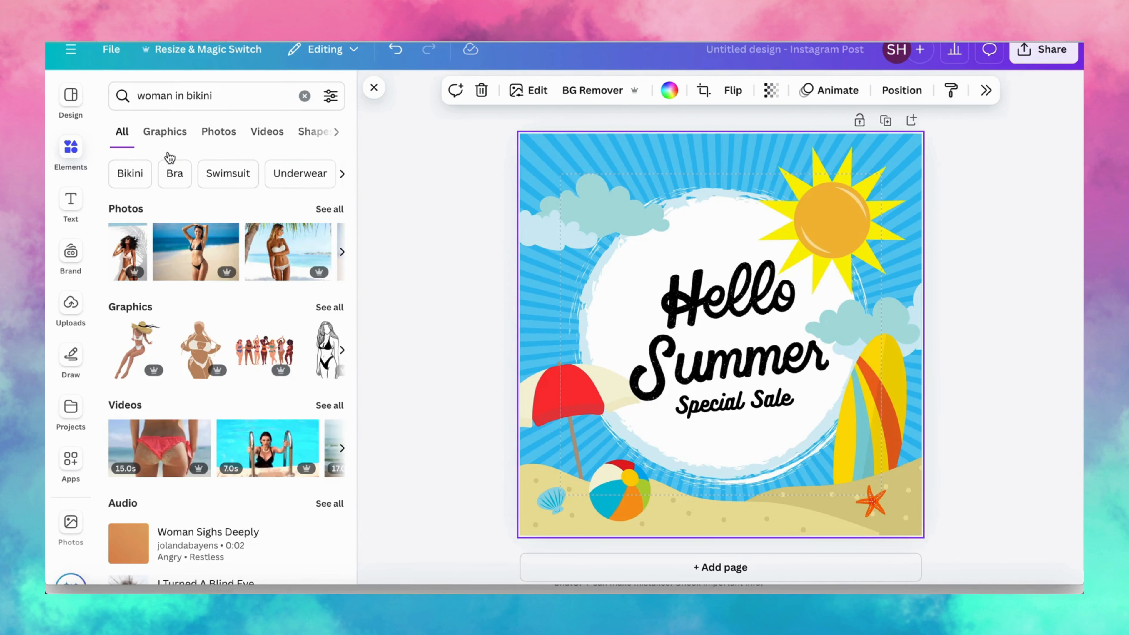
pyautogui.click(333, 210)
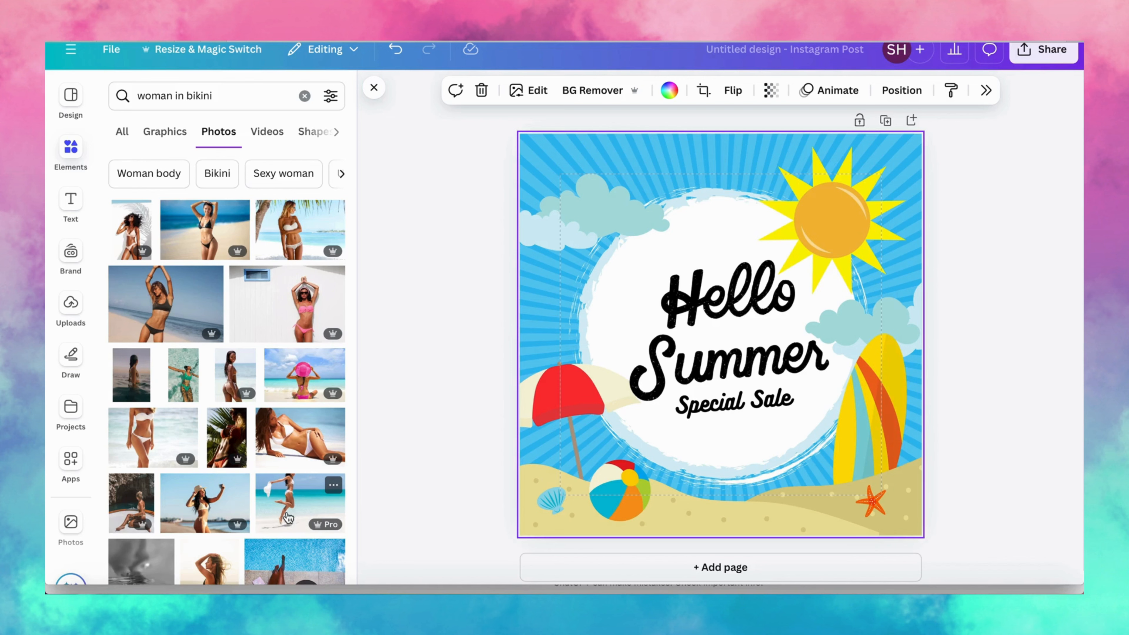
# Add the photo of the woman in the green bikini in front of the sea and remove its background.
pyautogui.scroll(-5, 351, 479)
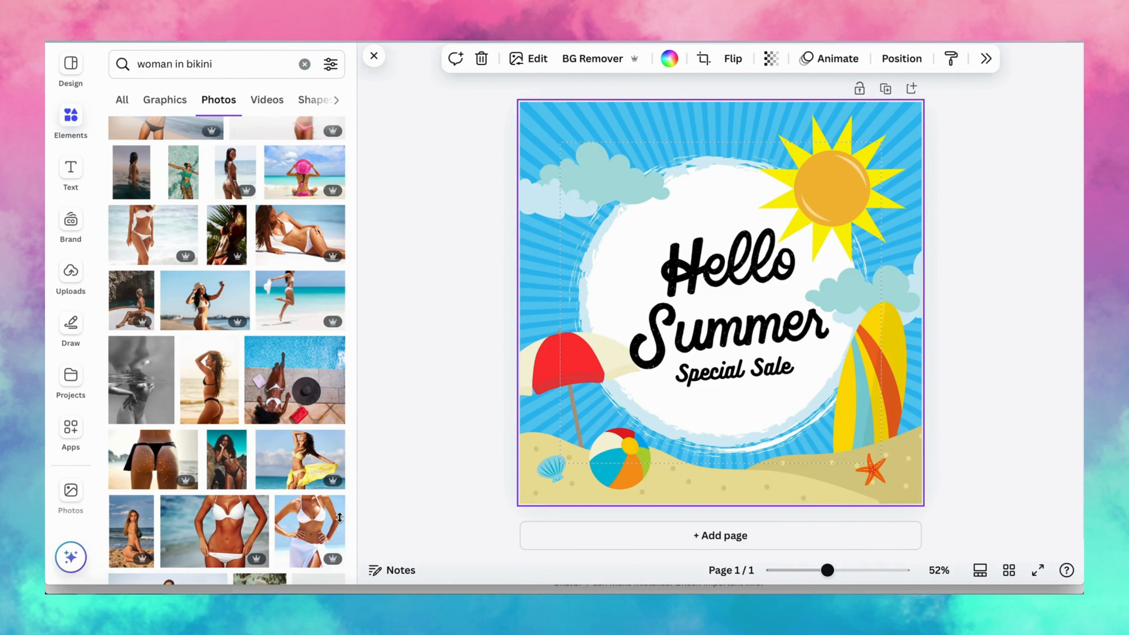
pyautogui.scroll(-6, 329, 547)
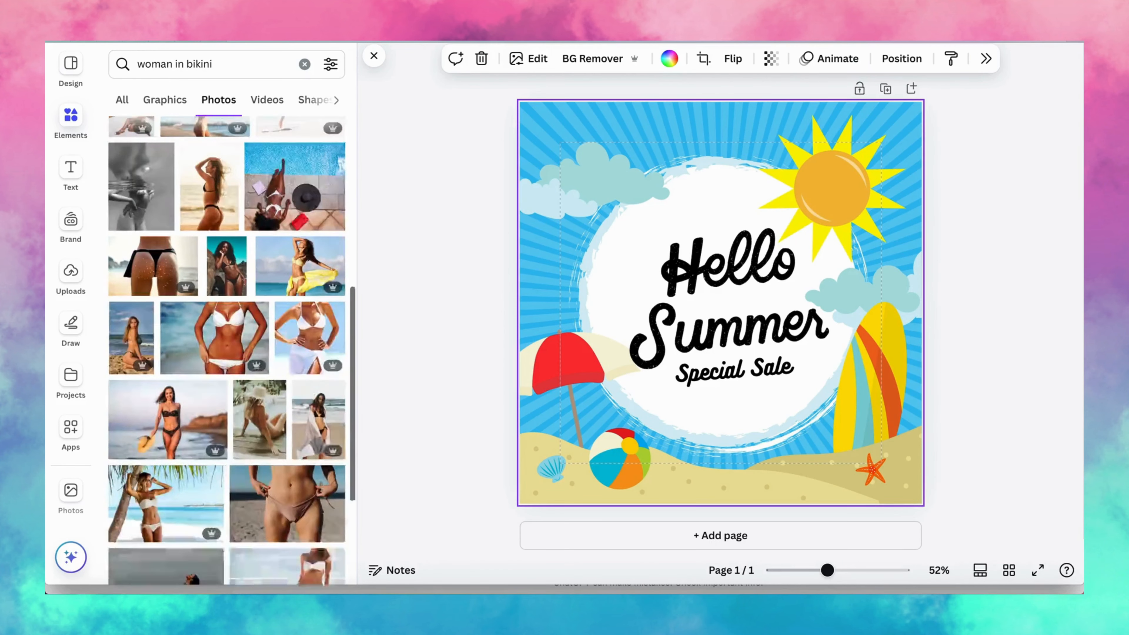
pyautogui.scroll(-5, 316, 583)
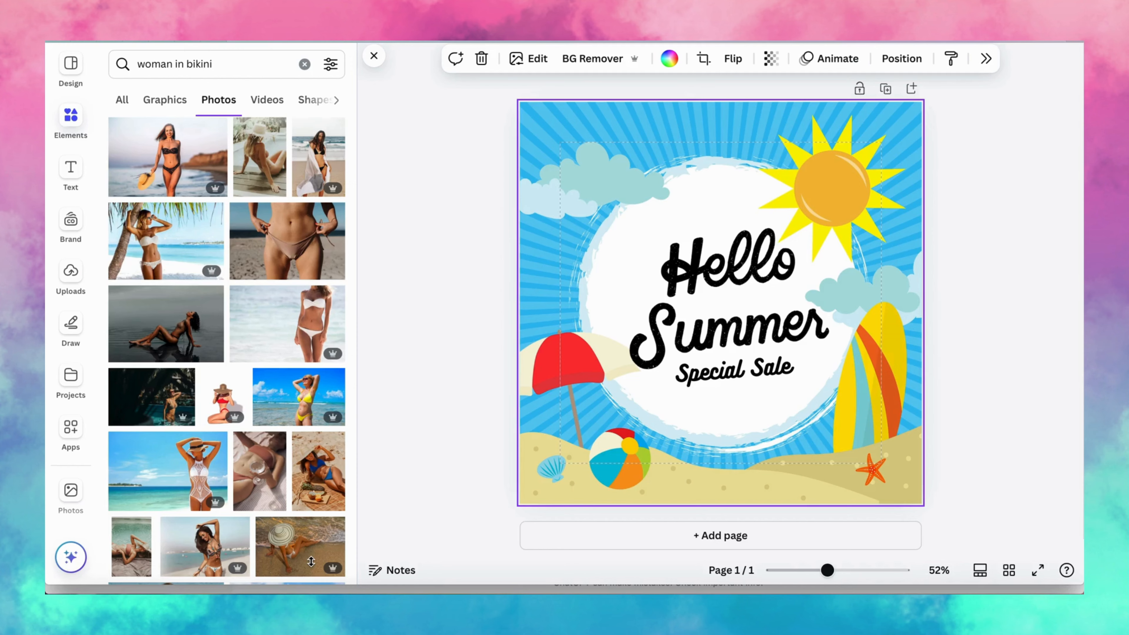
pyautogui.scroll(-5, 311, 561)
pyautogui.scroll(-2, 304, 587)
pyautogui.scroll(-2, 304, 587)
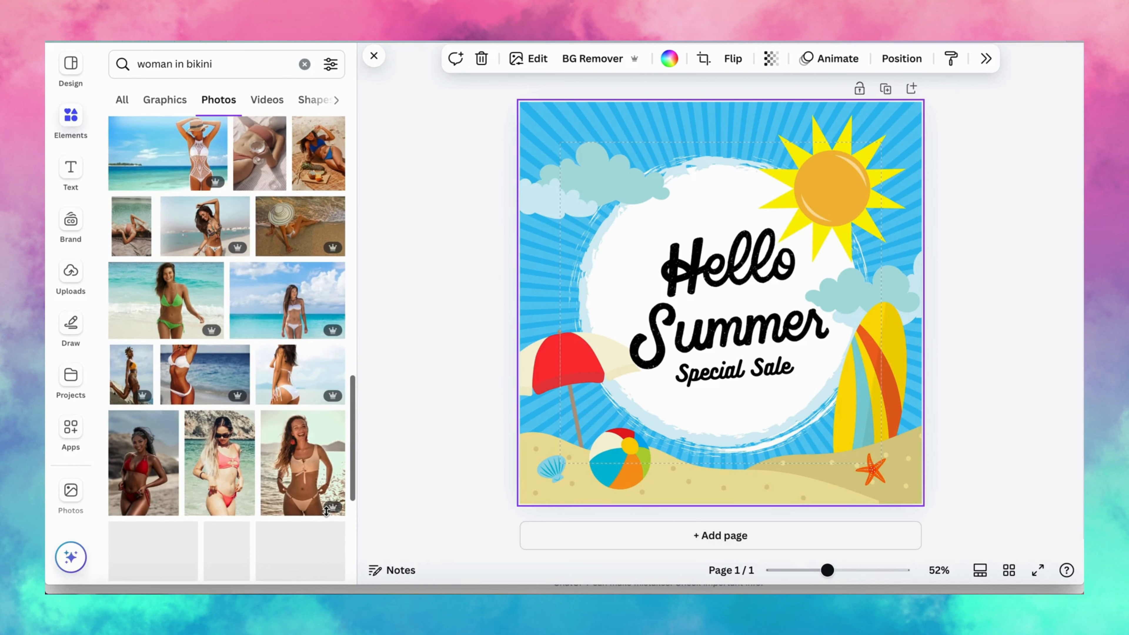
pyautogui.scroll(-5, 318, 559)
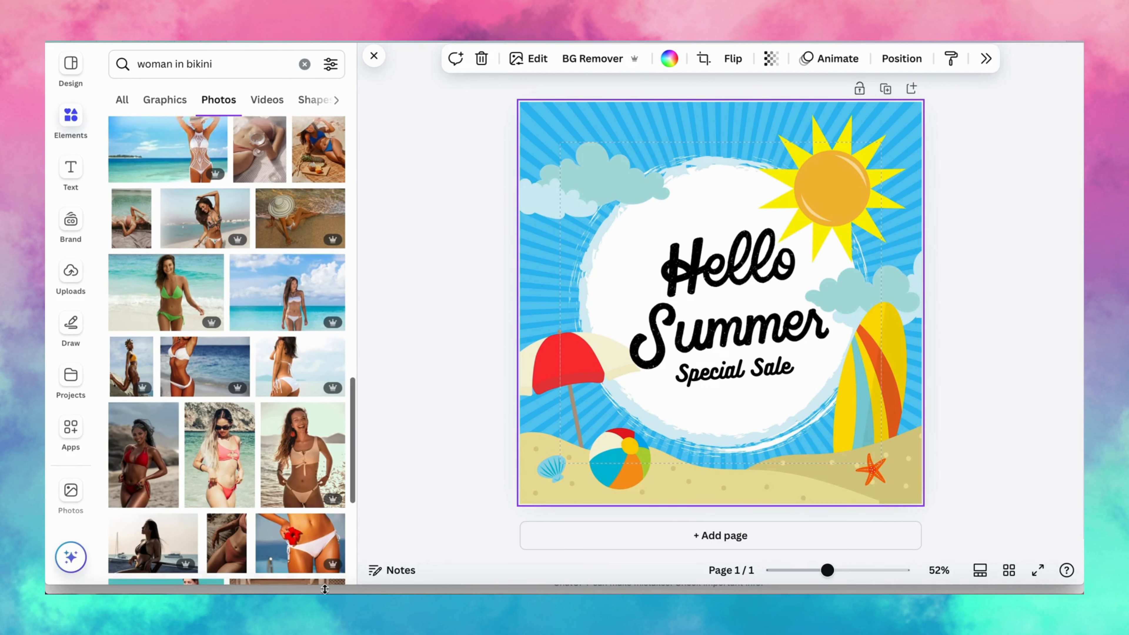
pyautogui.scroll(-3, 312, 549)
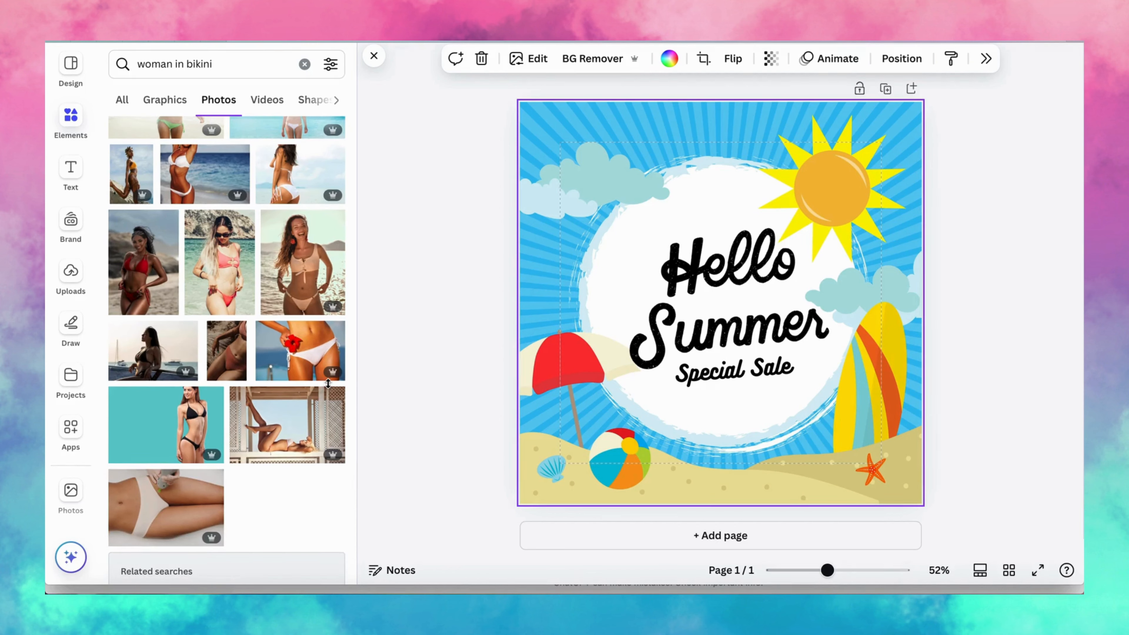
pyautogui.scroll(1, 306, 123)
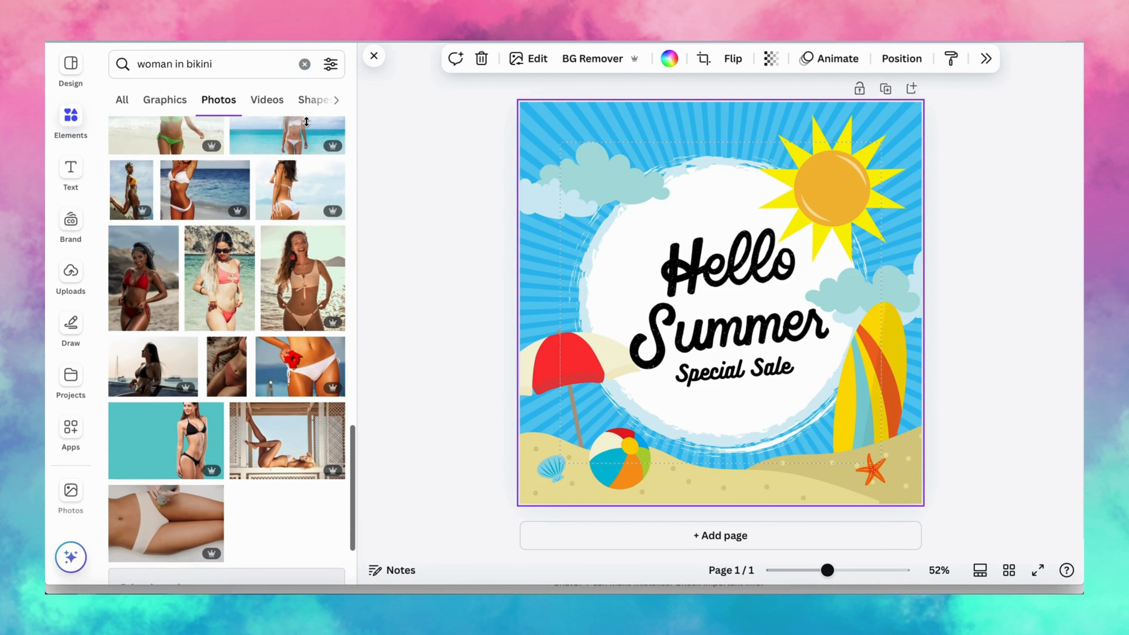
pyautogui.scroll(5, 306, 123)
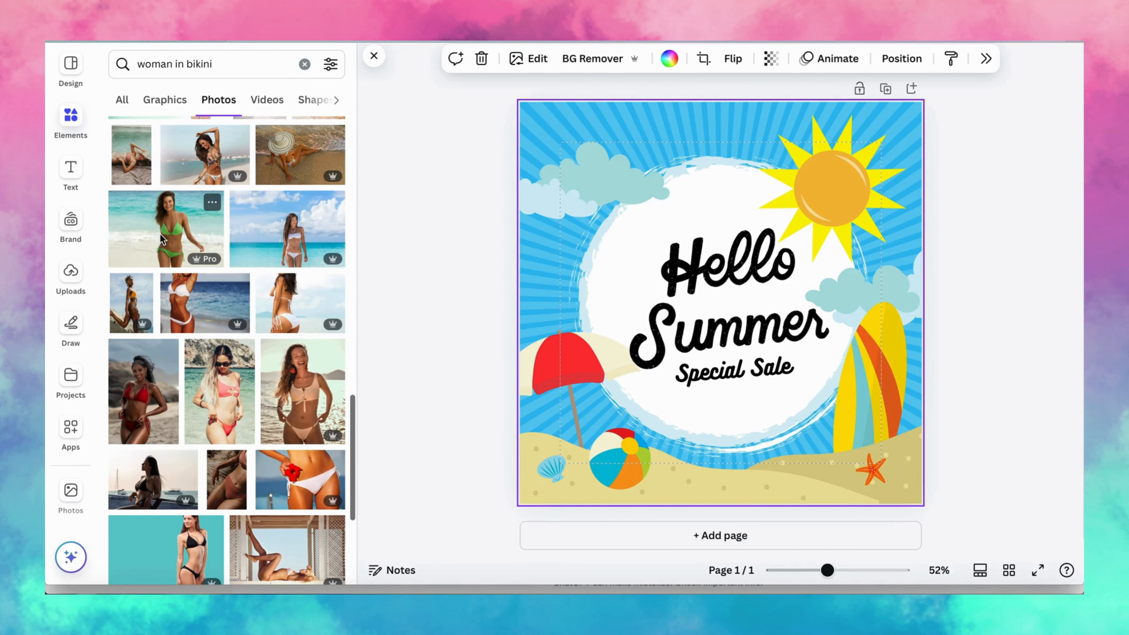
pyautogui.click(164, 236)
pyautogui.click(545, 60)
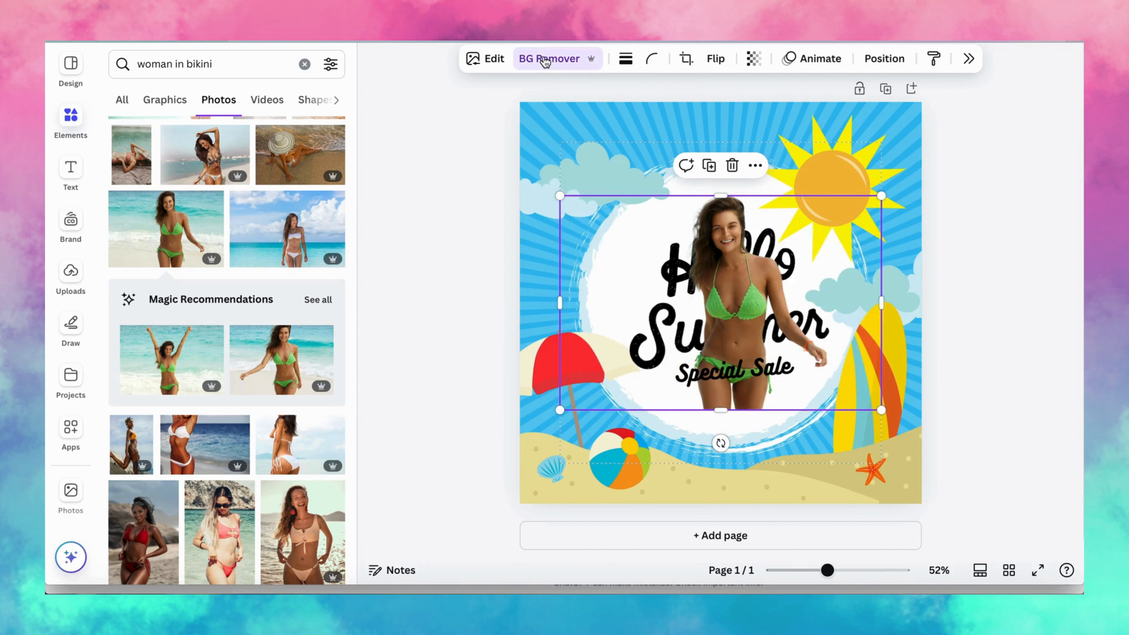
# Place the woman cutout in the lower-right corner of the page and crop its empty left and right sides.
pyautogui.moveTo(789, 270); pyautogui.dragTo(881, 360)
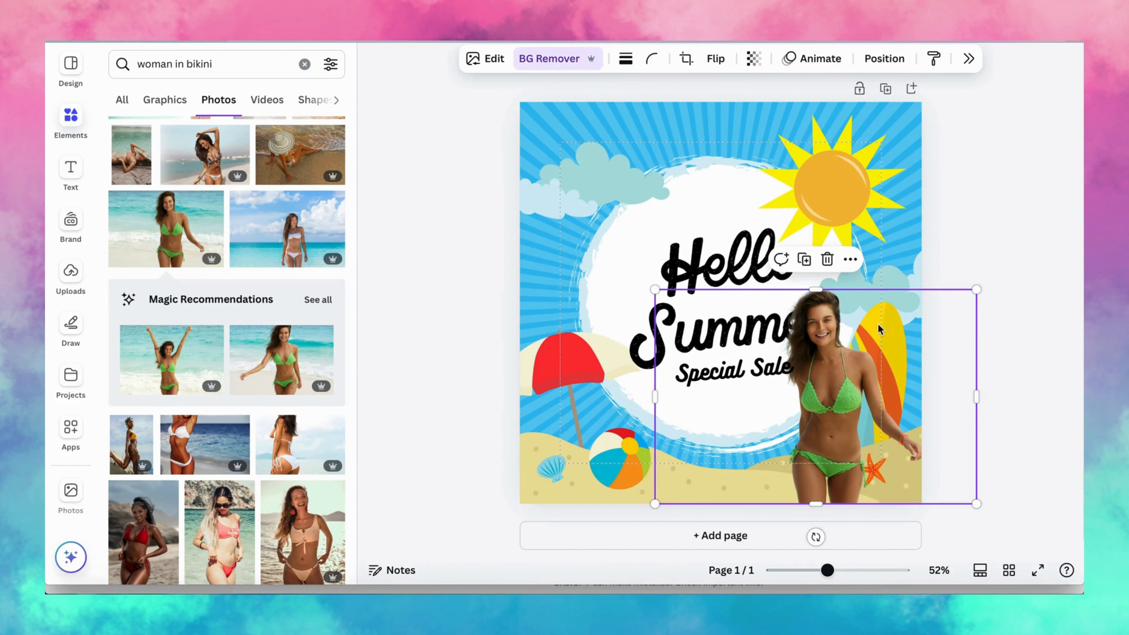
pyautogui.moveTo(945, 398)
pyautogui.mouseDown()
pyautogui.moveTo(910, 396)
pyautogui.moveTo(929, 392)
pyautogui.mouseUp()
pyautogui.moveTo(656, 399); pyautogui.dragTo(740, 401)
# Rearrange the lettering away from the woman: shift Hello up and left, Summer directly beneath it, and Special Sale slightly left.
pyautogui.click(720, 282)
pyautogui.moveTo(720, 282); pyautogui.dragTo(707, 263)
pyautogui.moveTo(685, 351); pyautogui.dragTo(679, 348)
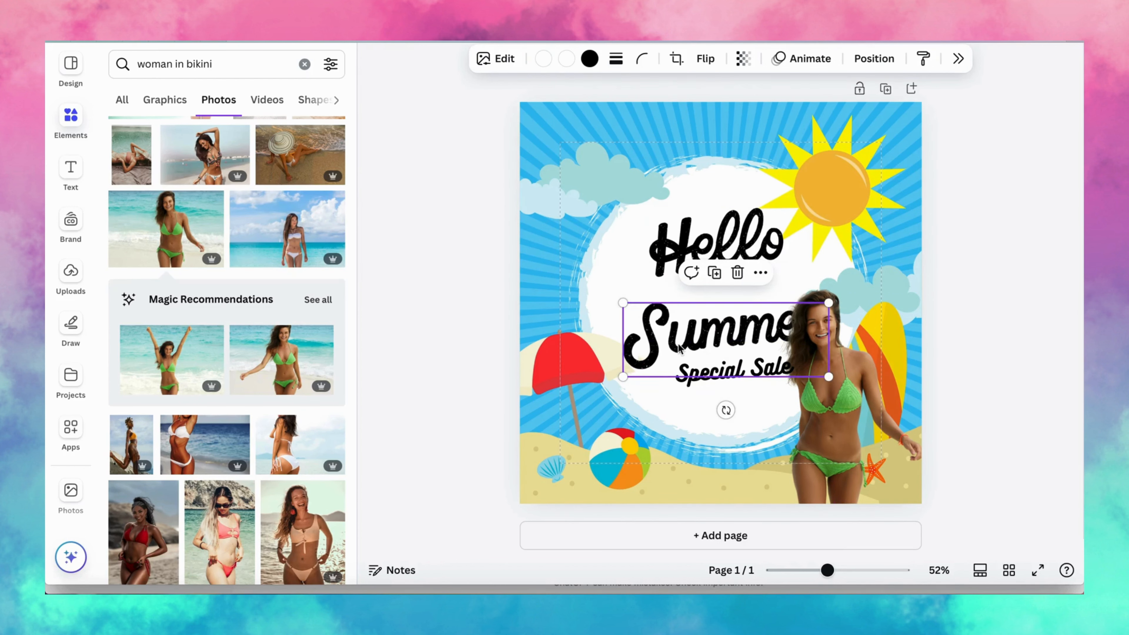
pyautogui.click(694, 385)
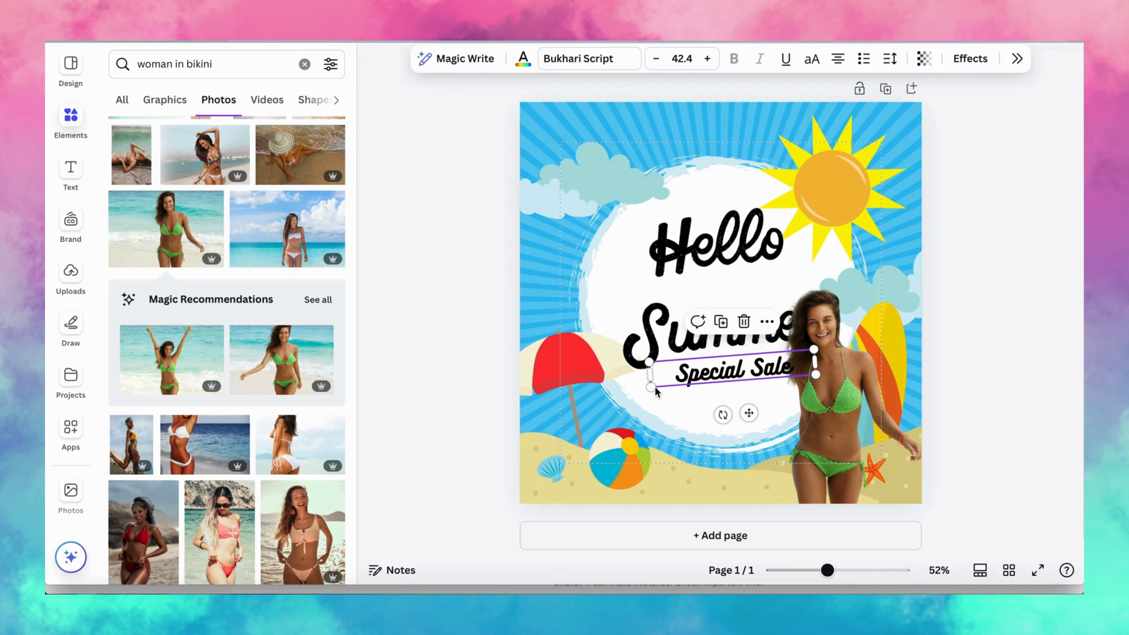
pyautogui.moveTo(695, 372); pyautogui.dragTo(662, 304)
pyautogui.click(677, 249)
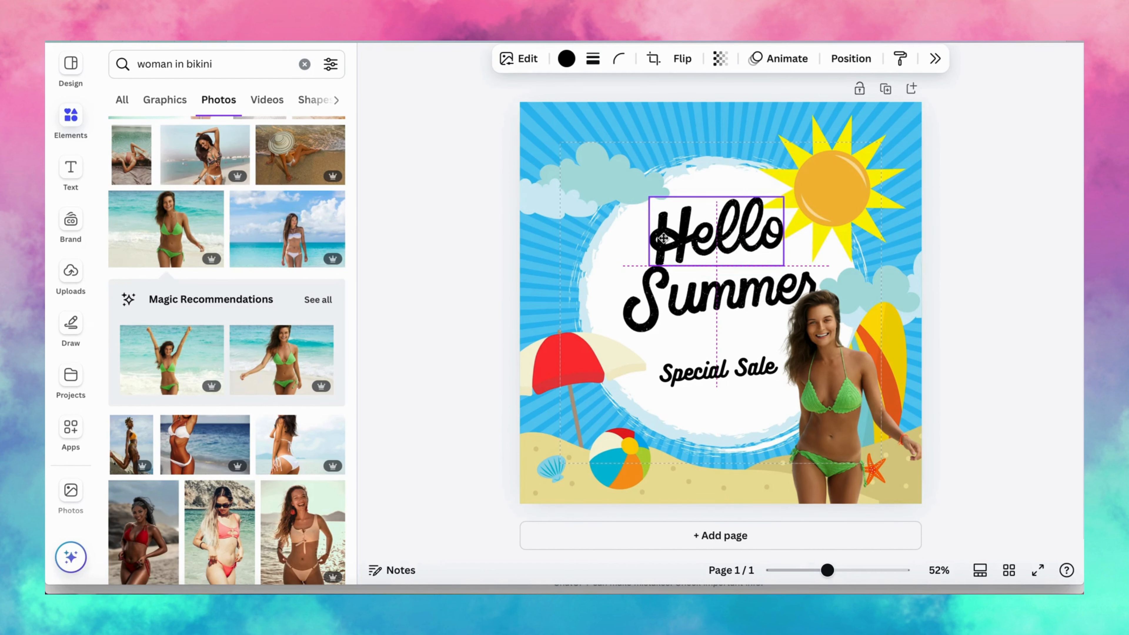
pyautogui.moveTo(681, 282)
pyautogui.mouseDown()
pyautogui.moveTo(681, 269)
pyautogui.moveTo(680, 284)
pyautogui.mouseUp()
# Lower and slightly shrink the woman cutout so that she overlaps less of the word Summer.
pyautogui.moveTo(837, 338); pyautogui.dragTo(830, 342)
pyautogui.moveTo(729, 295); pyautogui.dragTo(740, 304)
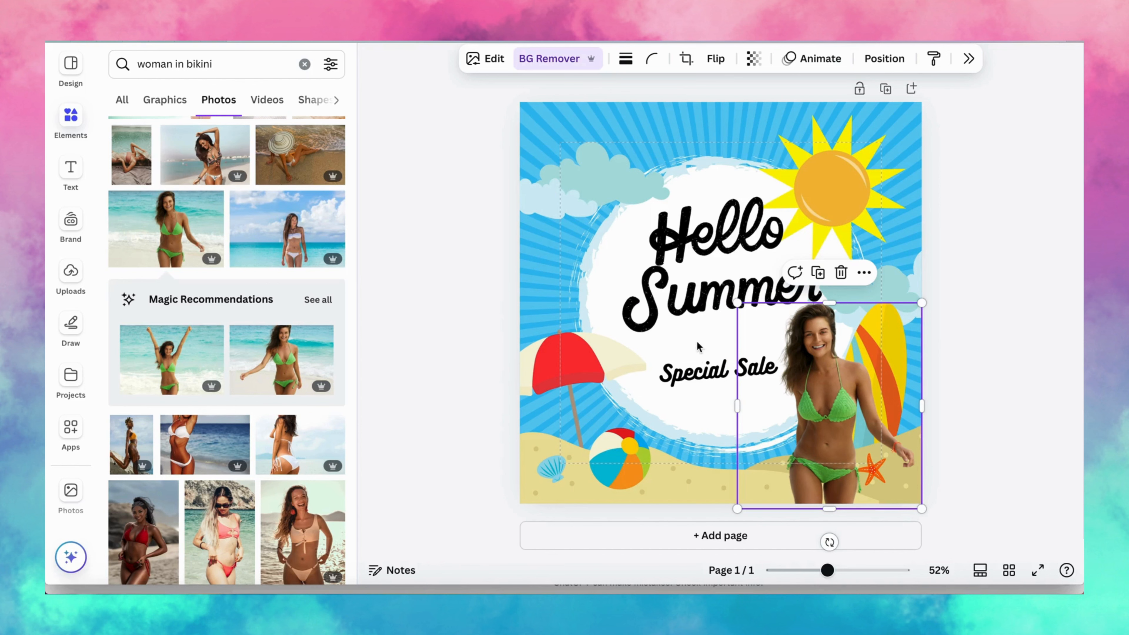
pyautogui.click(693, 373)
pyautogui.click(662, 324)
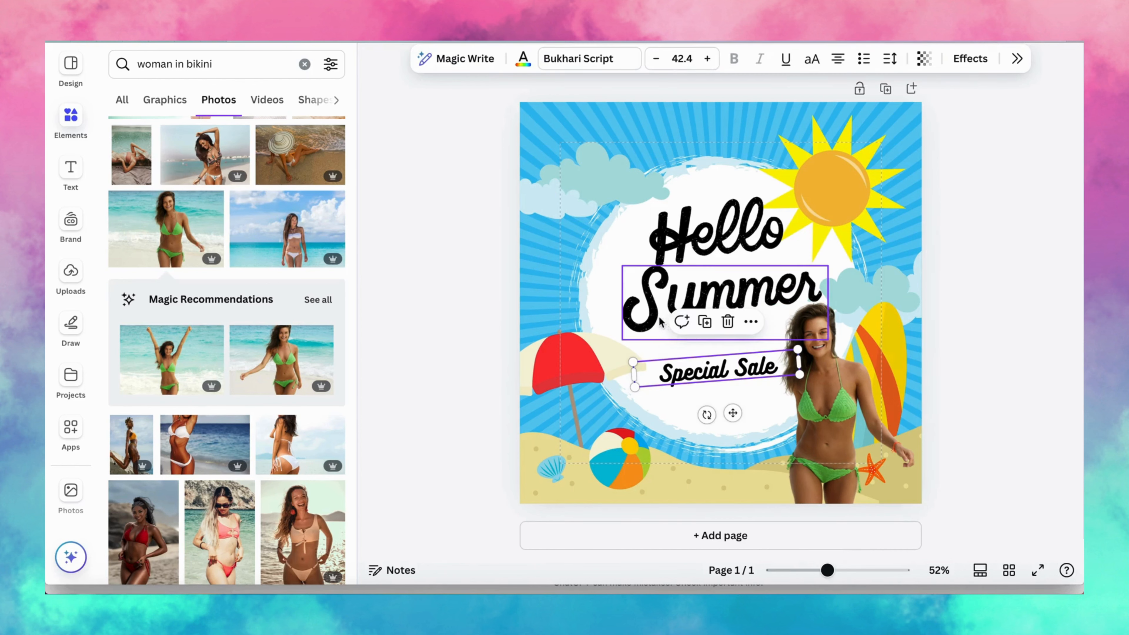
pyautogui.click(713, 236)
pyautogui.moveTo(715, 297); pyautogui.dragTo(714, 332)
pyautogui.doubleClick(713, 332)
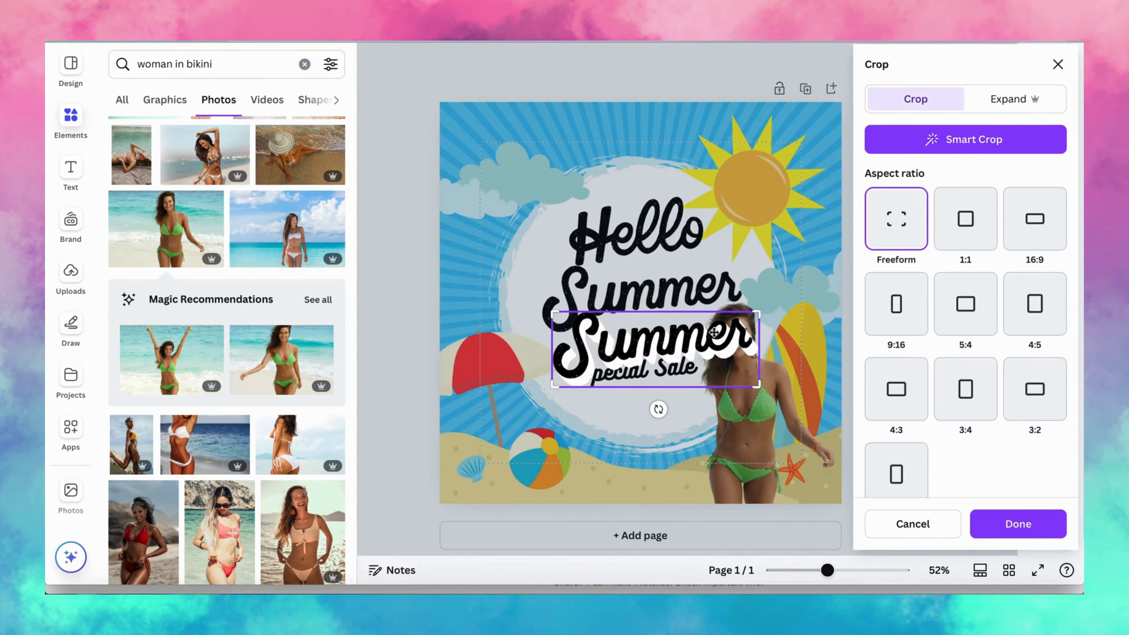
pyautogui.press('Delete')
# Add the second line "on Bikinis" to the Special Sale text and move the text up close beneath Summer.
pyautogui.moveTo(716, 373); pyautogui.dragTo(717, 352)
pyautogui.doubleClick(716, 351)
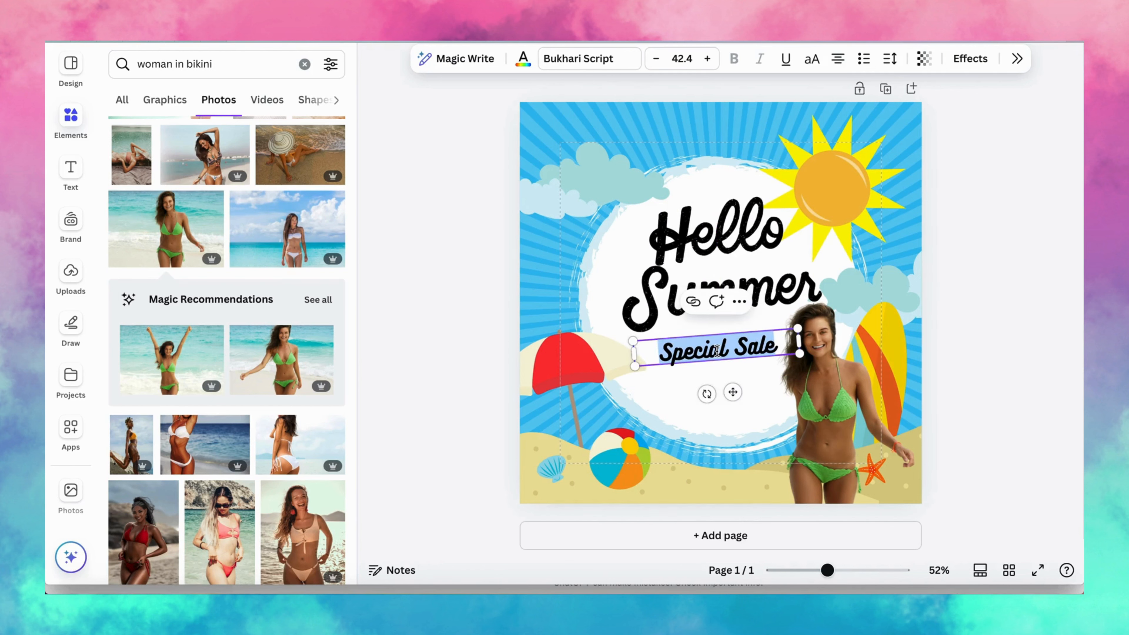
pyautogui.doubleClick(717, 351)
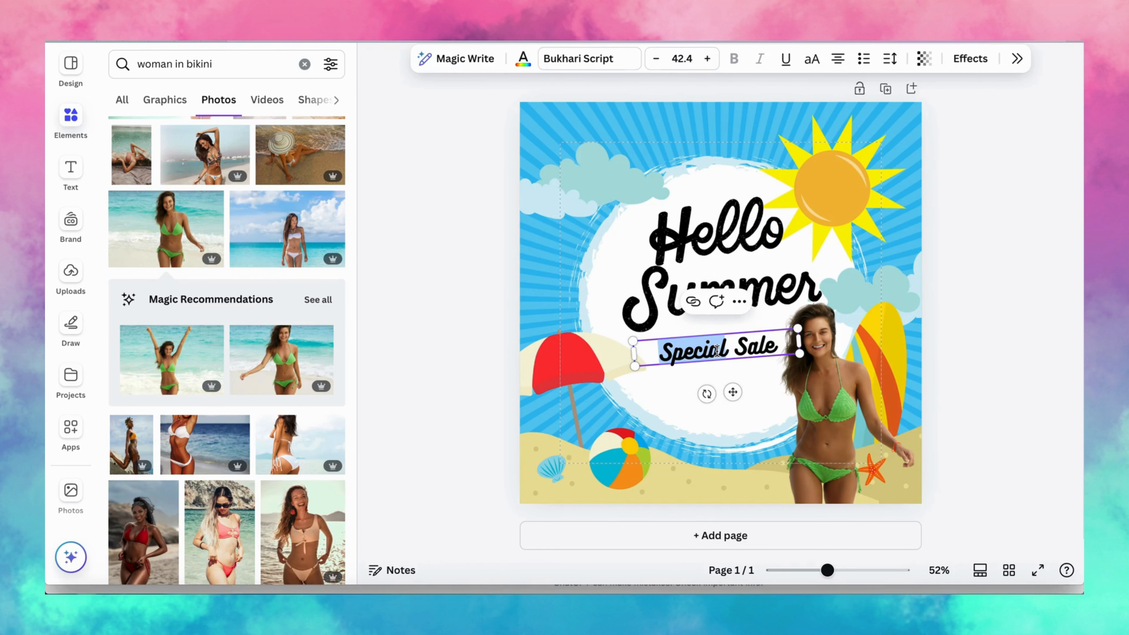
pyautogui.click(670, 353)
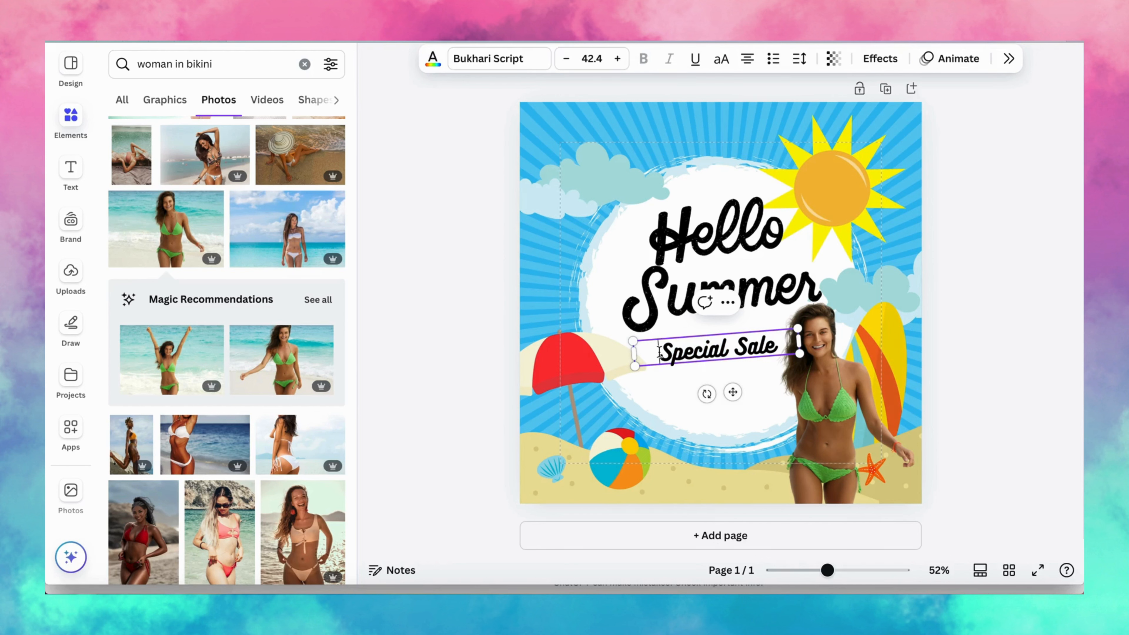
pyautogui.click(659, 352)
pyautogui.click(786, 346)
pyautogui.press('Return')
pyautogui.write('on ')
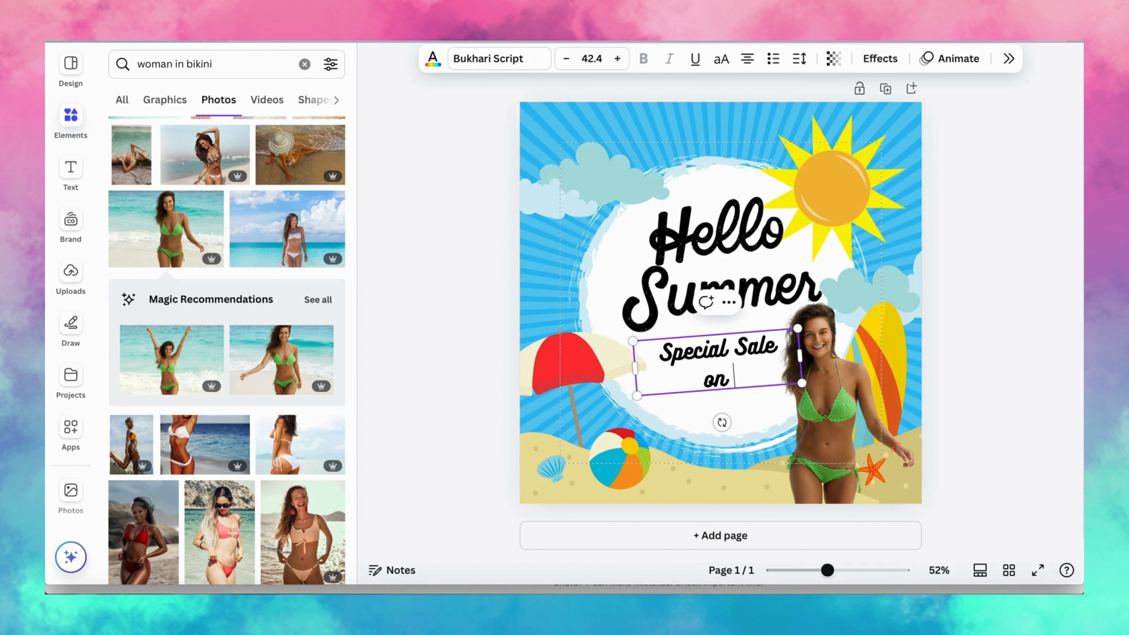
pyautogui.write('Biki')
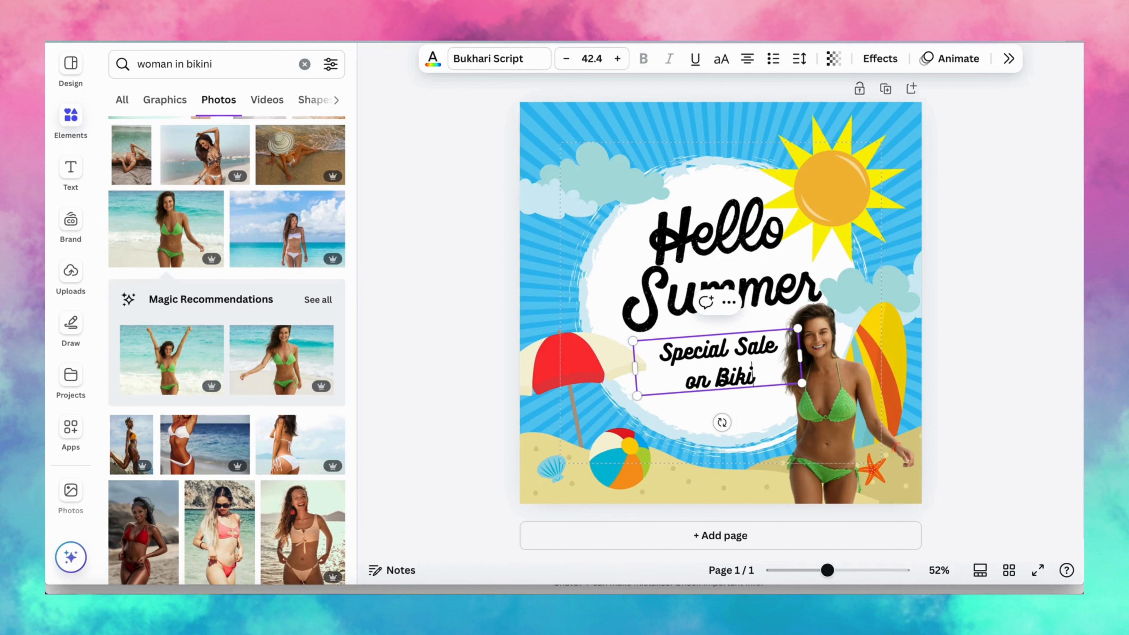
pyautogui.write('nis')
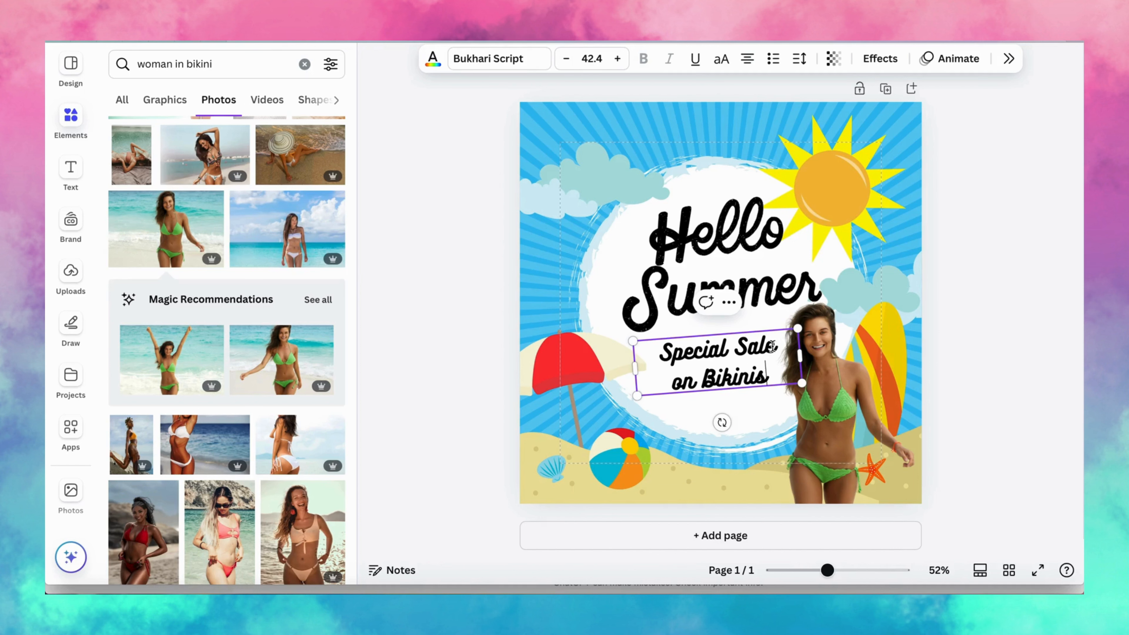
pyautogui.click(1036, 345)
pyautogui.moveTo(739, 367); pyautogui.dragTo(739, 347)
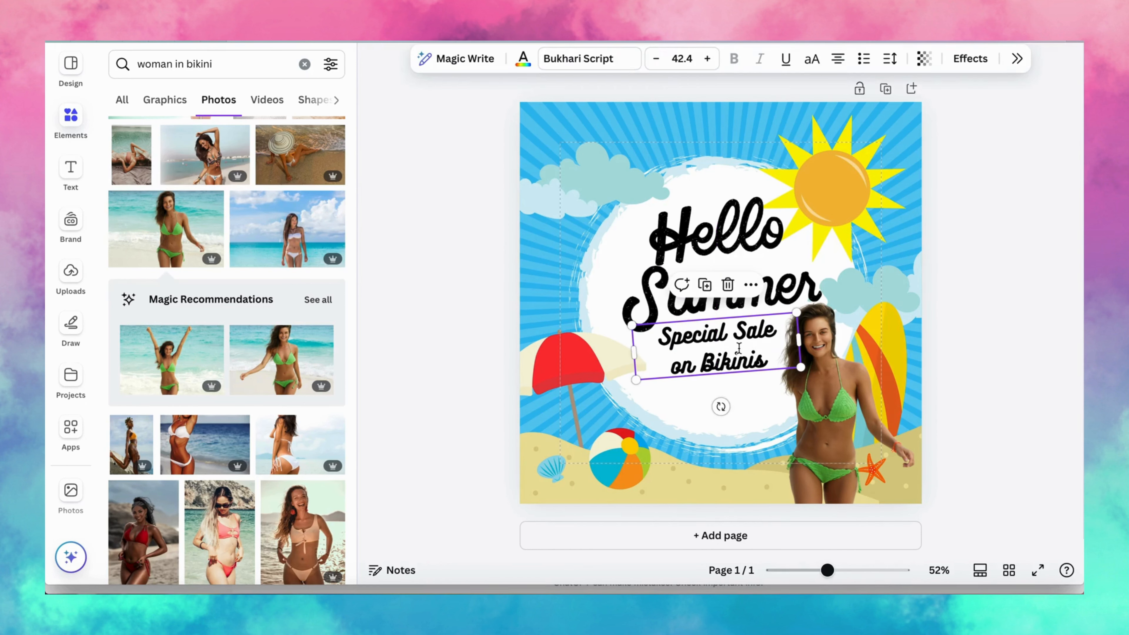
pyautogui.click(987, 415)
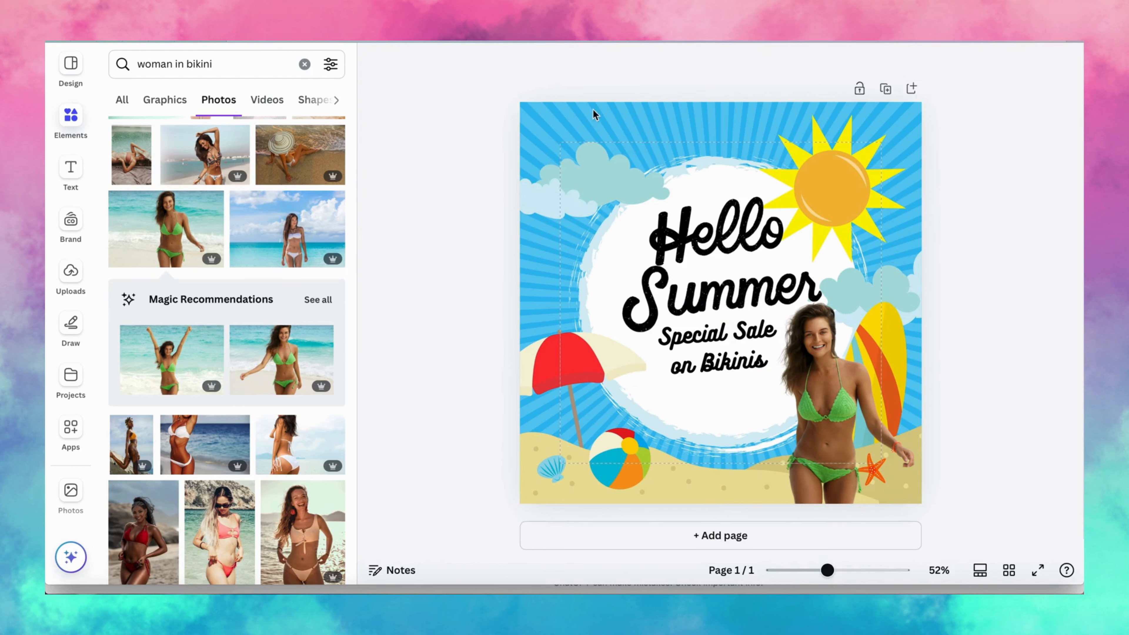
# Clear the "woman in bikini" search from the elements library.
pyautogui.click(550, 107)
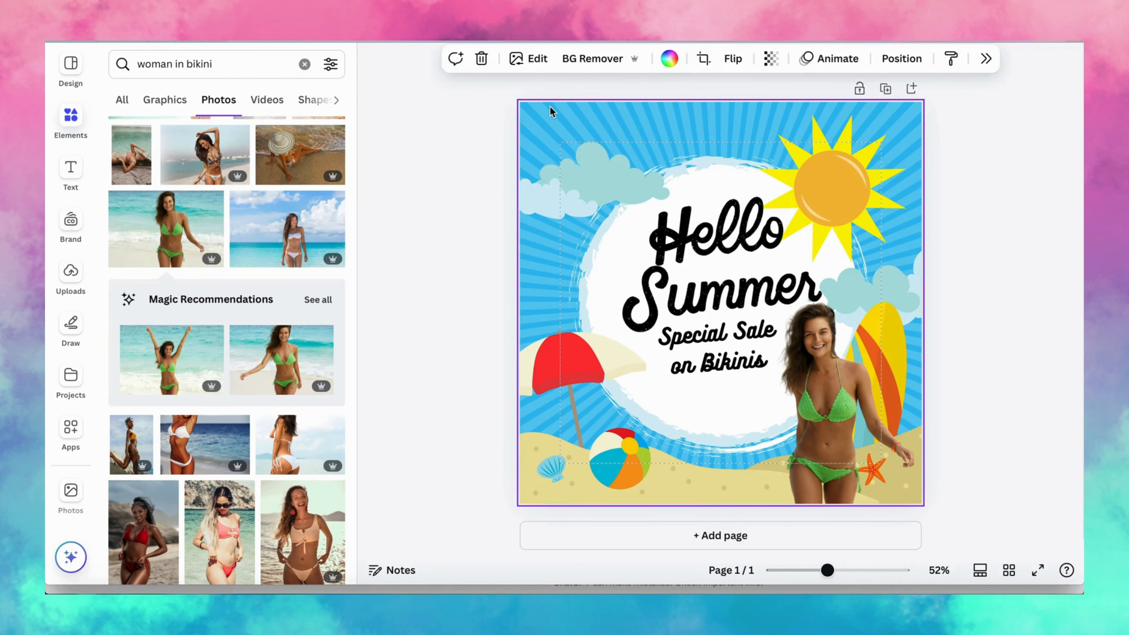
pyautogui.moveTo(437, 489); pyautogui.dragTo(412, 150)
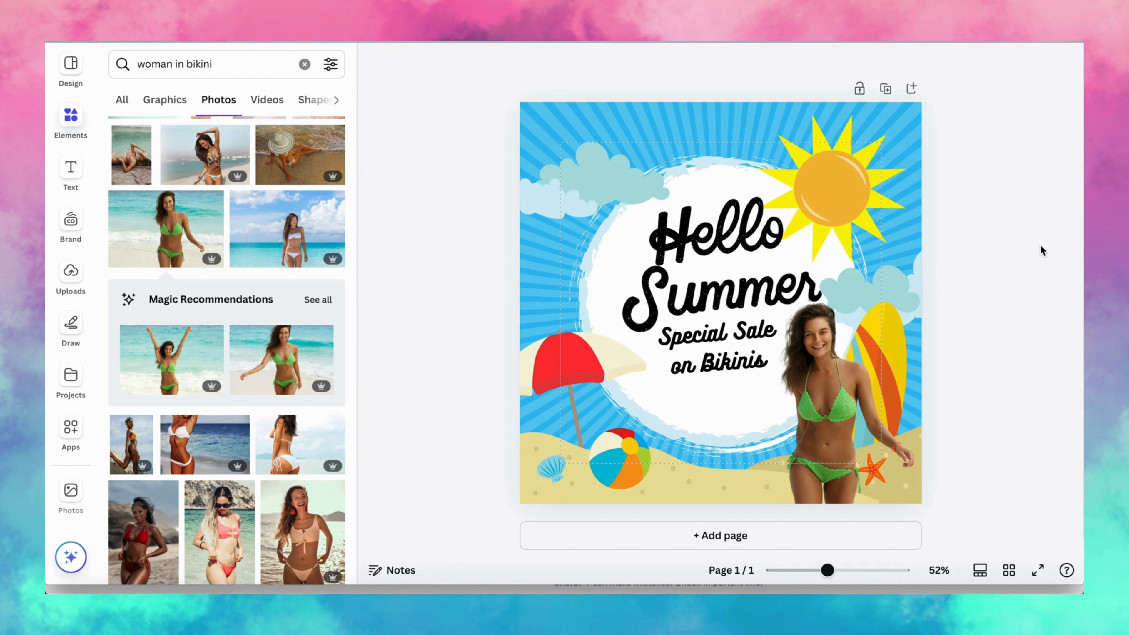
pyautogui.moveTo(1041, 249); pyautogui.dragTo(1039, 127)
pyautogui.click(304, 64)
pyautogui.moveTo(419, 146); pyautogui.dragTo(395, 43)
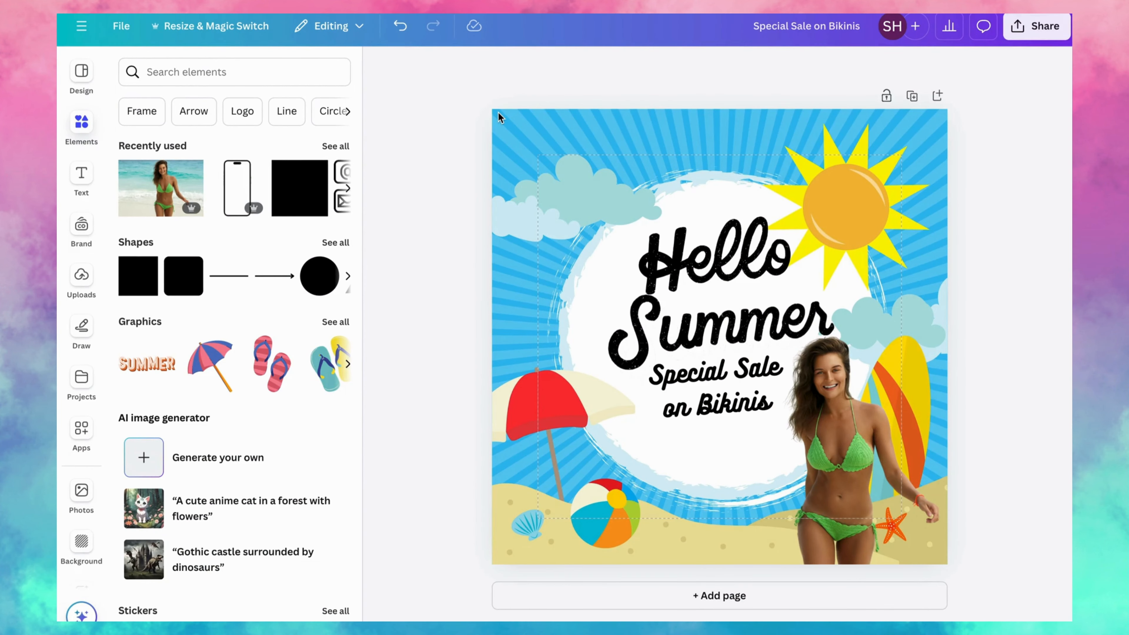
# Resize this design itself to the suggested TikTok Video format of 1080 × 1920 px.
pyautogui.click(499, 128)
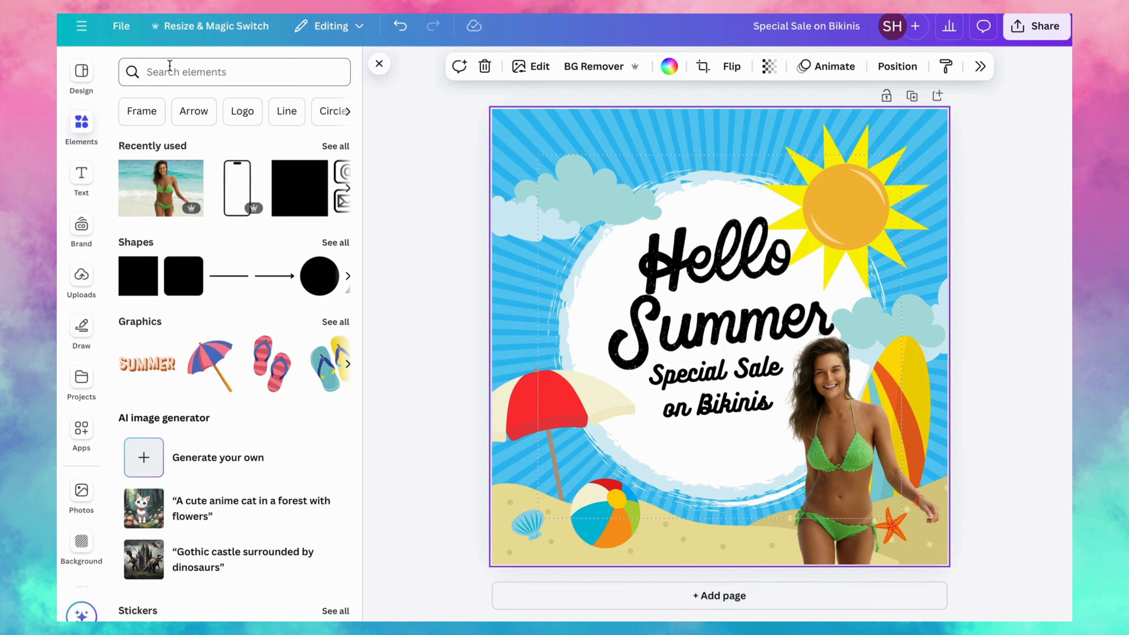
pyautogui.click(221, 37)
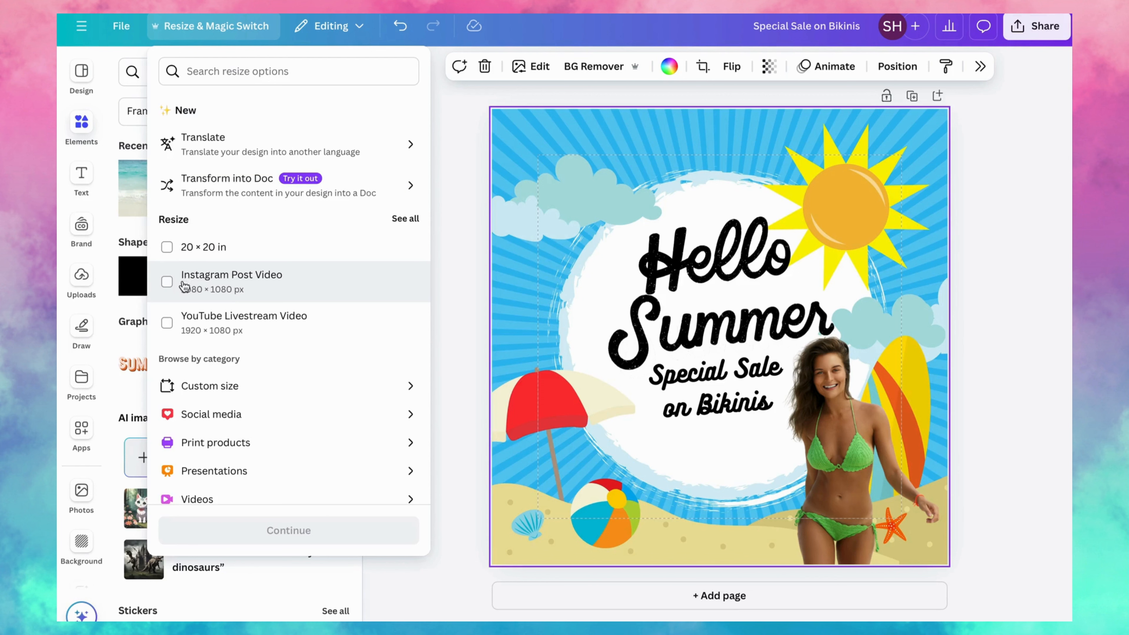
pyautogui.click(405, 220)
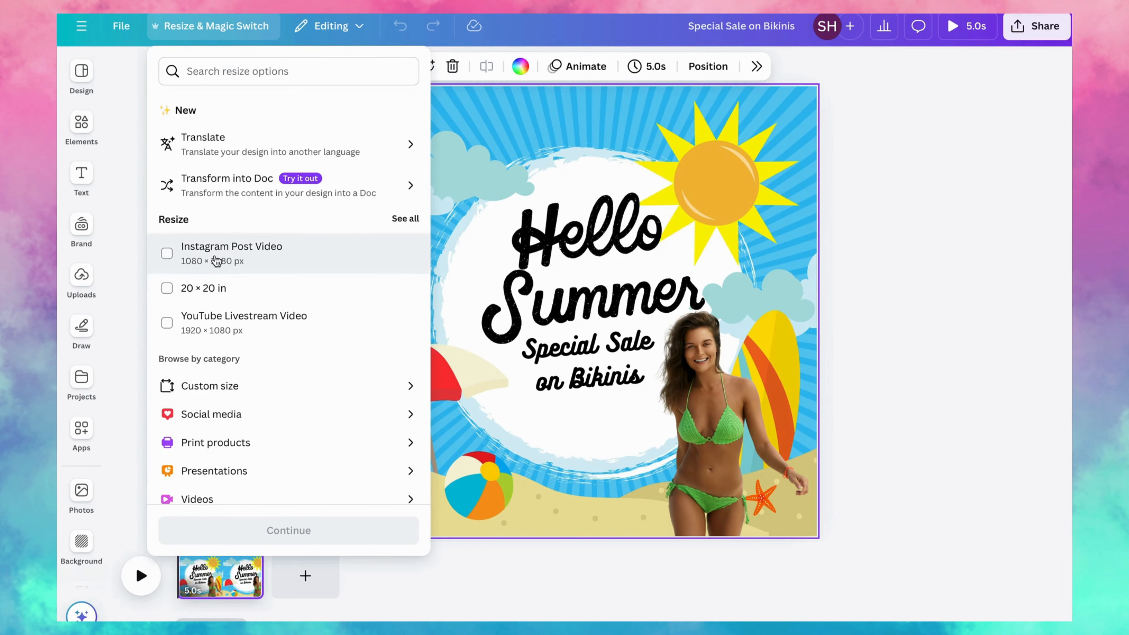
pyautogui.click(404, 219)
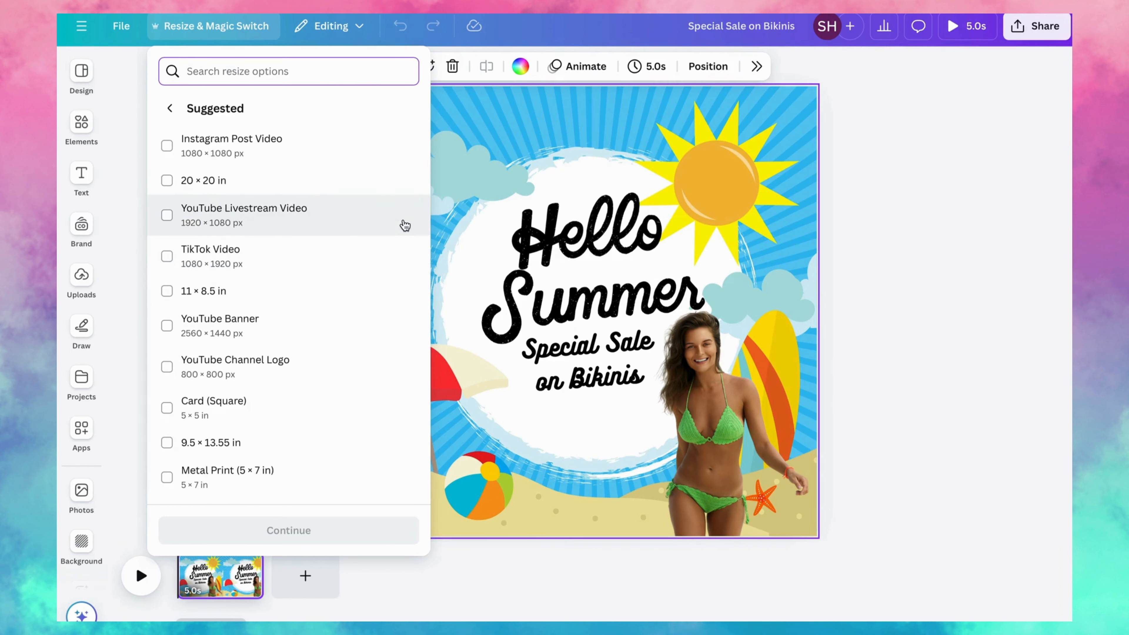
pyautogui.click(267, 275)
pyautogui.click(268, 530)
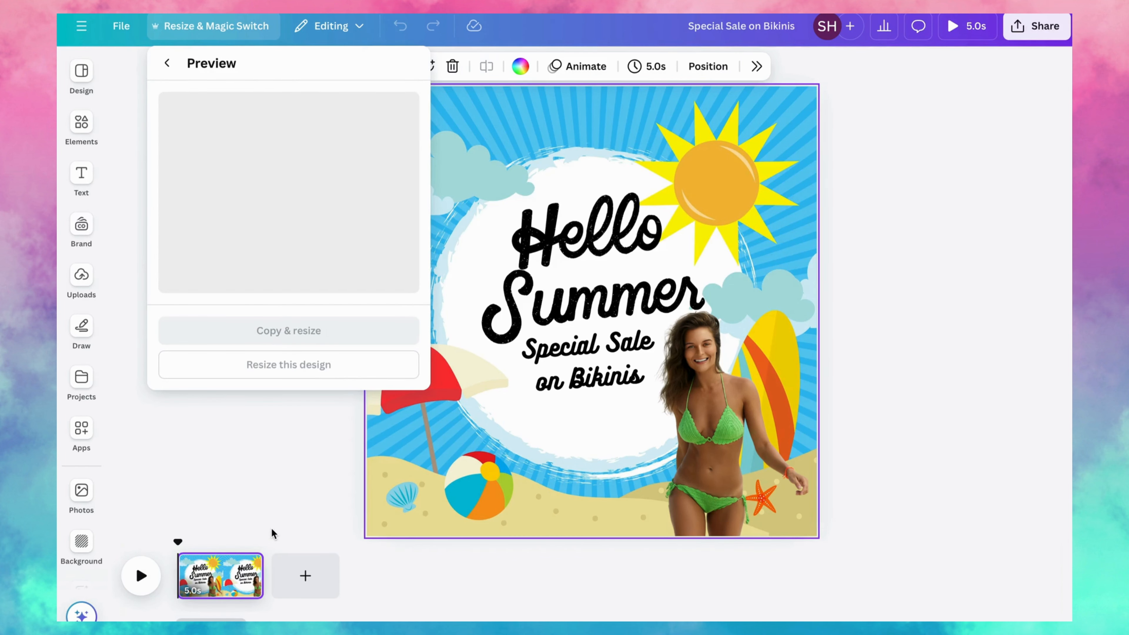
pyautogui.click(285, 378)
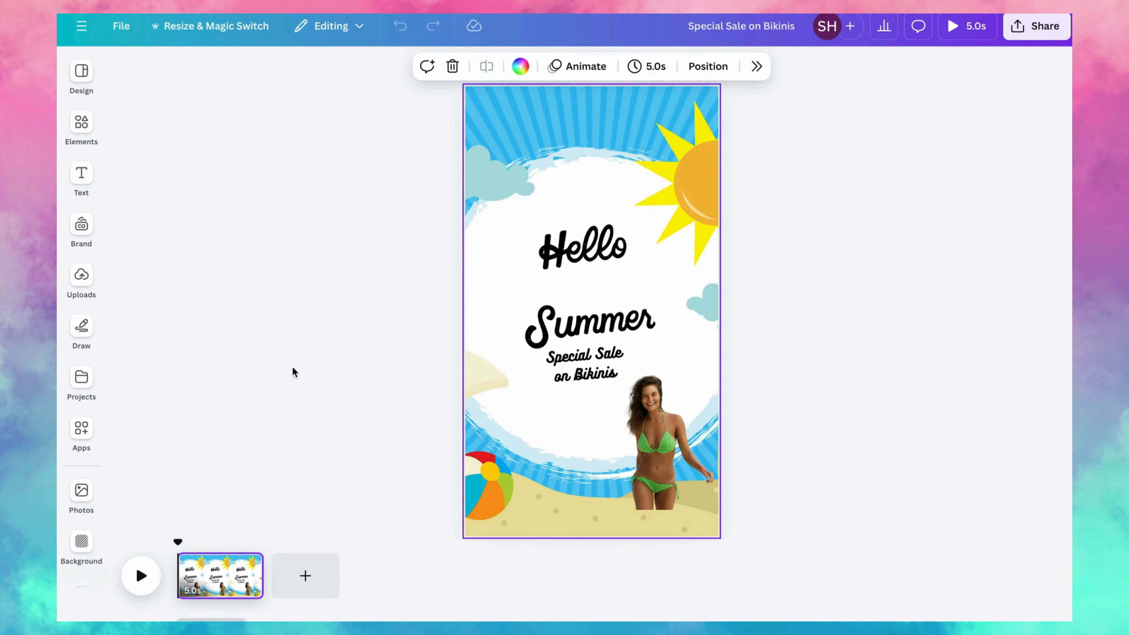
# Enlarge the Hello lettering, tilt it counterclockwise and shift it slightly up and left within the white circle.
pyautogui.click(570, 266)
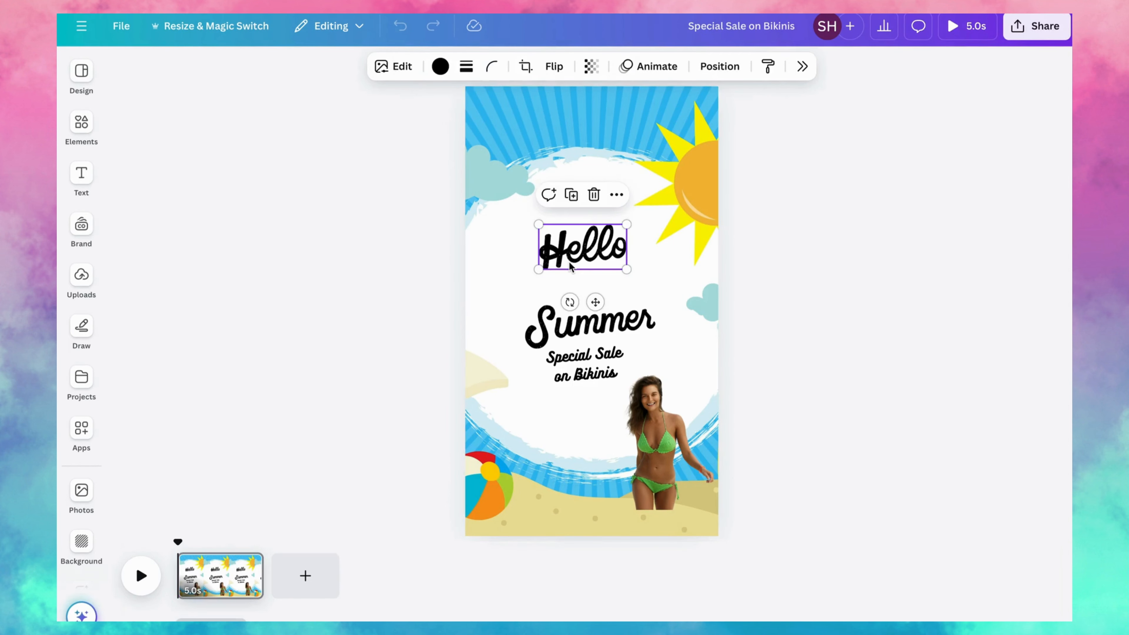
pyautogui.moveTo(540, 268); pyautogui.dragTo(476, 301)
pyautogui.moveTo(578, 290); pyautogui.dragTo(610, 289)
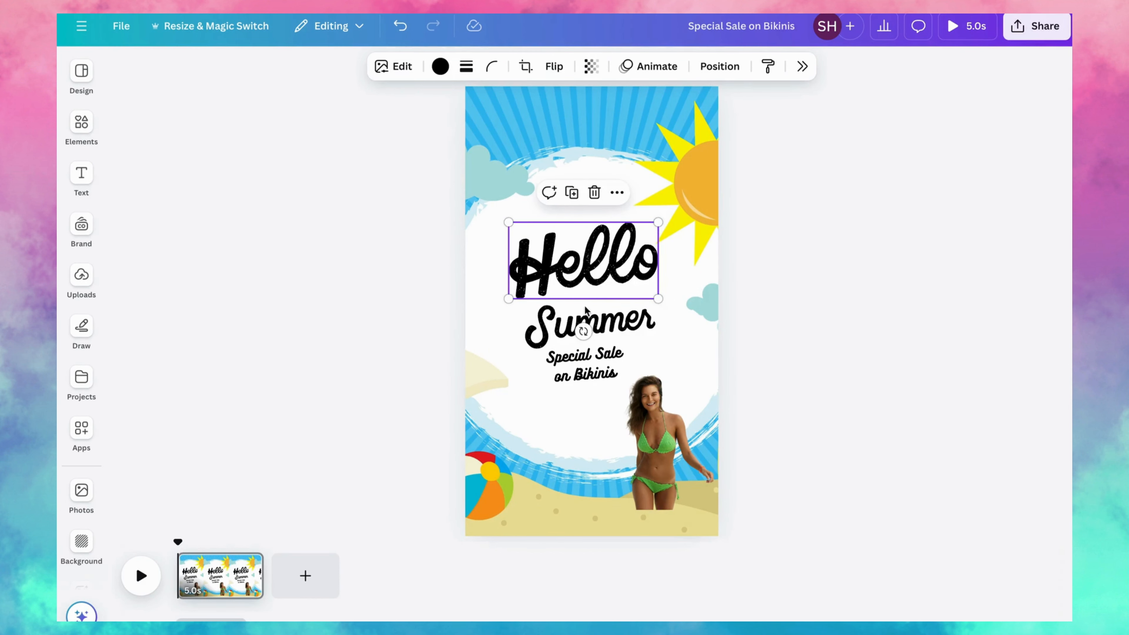
pyautogui.moveTo(584, 330); pyautogui.dragTo(596, 331)
pyautogui.moveTo(581, 264); pyautogui.dragTo(568, 251)
# Enlarge the Summer lettering, tilt it counterclockwise to match Hello and place it directly beneath Hello.
pyautogui.click(553, 326)
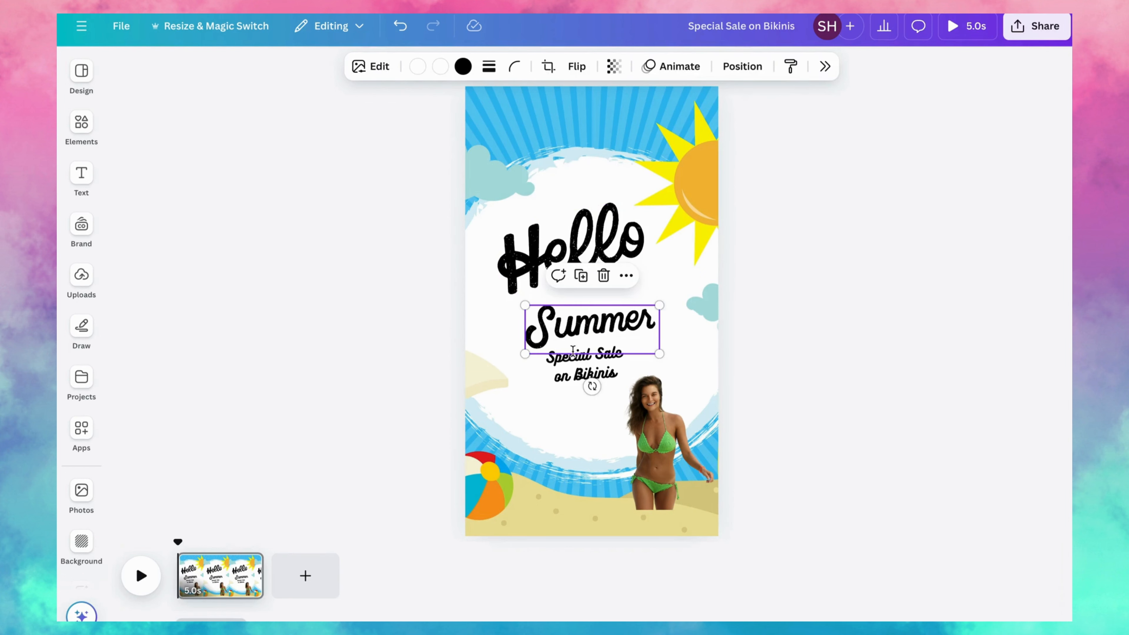
pyautogui.moveTo(593, 384); pyautogui.dragTo(602, 382)
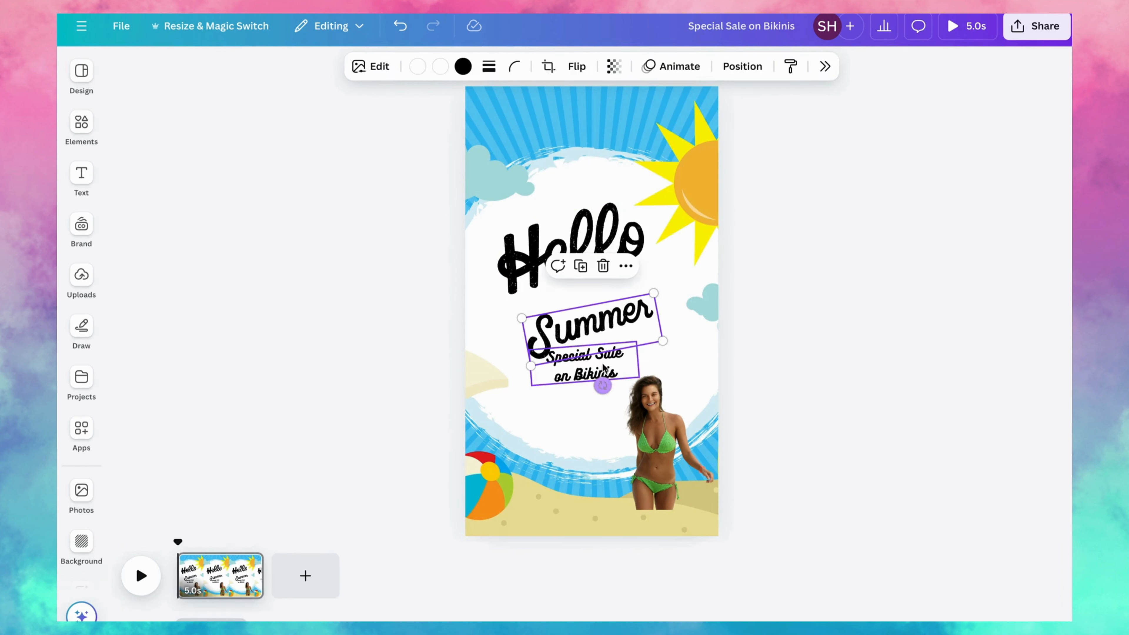
pyautogui.moveTo(608, 338); pyautogui.dragTo(608, 329)
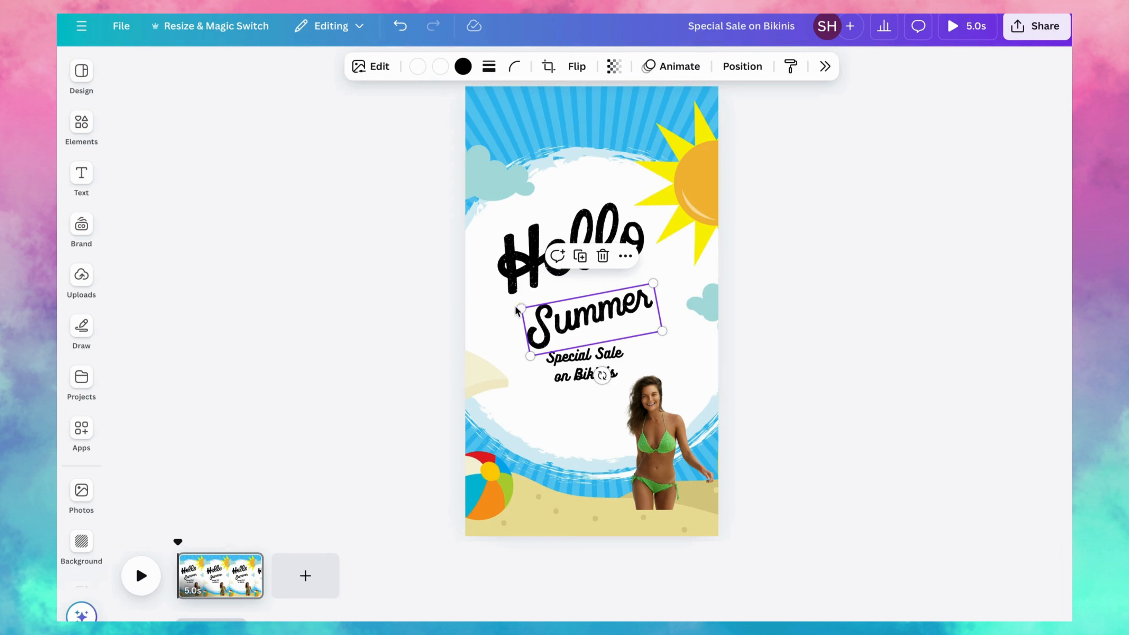
pyautogui.moveTo(521, 308); pyautogui.dragTo(453, 297)
pyautogui.moveTo(572, 314); pyautogui.dragTo(605, 318)
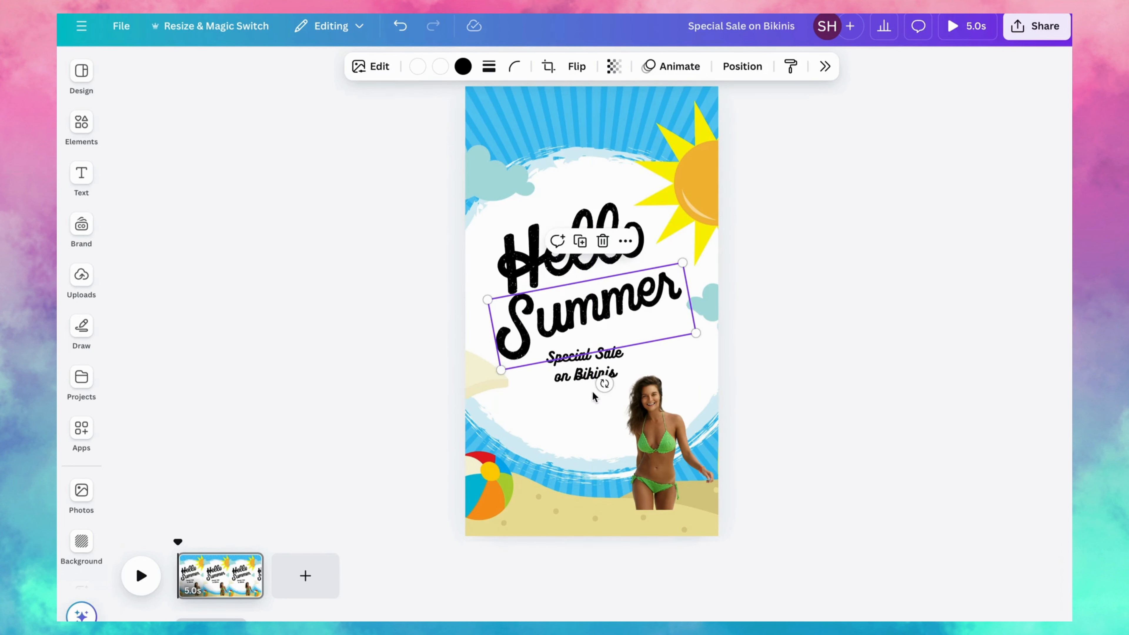
pyautogui.moveTo(603, 384); pyautogui.dragTo(610, 383)
pyautogui.moveTo(614, 312); pyautogui.dragTo(615, 308)
# Enlarge the "Special Sale on Bikinis" text to size 61.6, tilt it counterclockwise and place it beneath Summer.
pyautogui.click(600, 354)
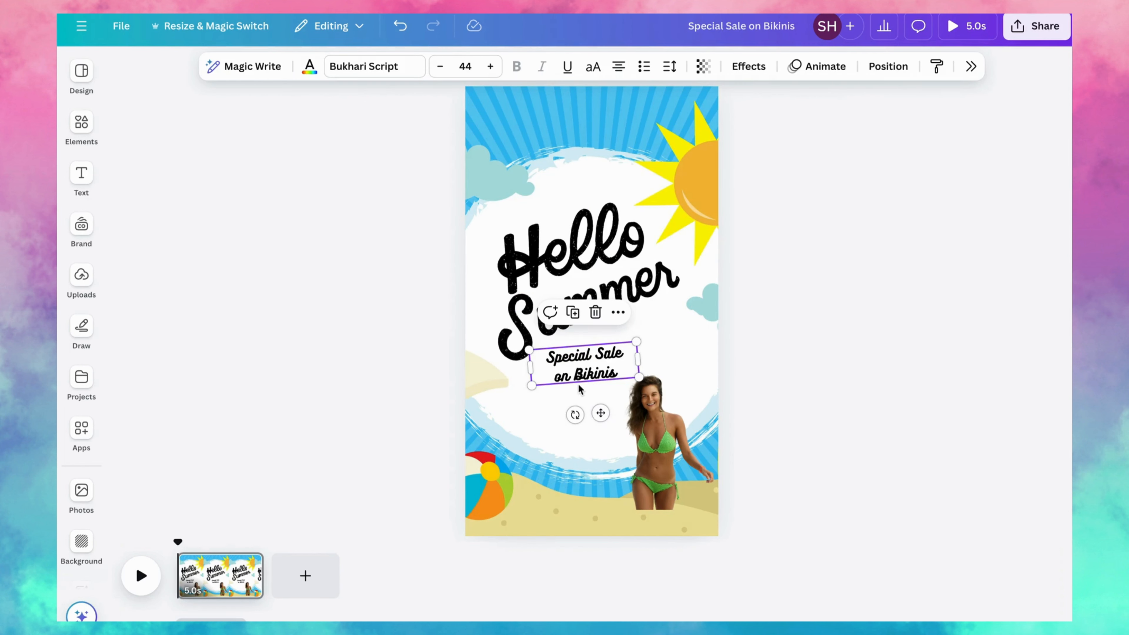
pyautogui.moveTo(574, 415); pyautogui.dragTo(499, 420)
pyautogui.moveTo(557, 377); pyautogui.dragTo(588, 358)
# Enlarge the woman cutout and align its frame with the lower-right corner of the page.
pyautogui.click(629, 469)
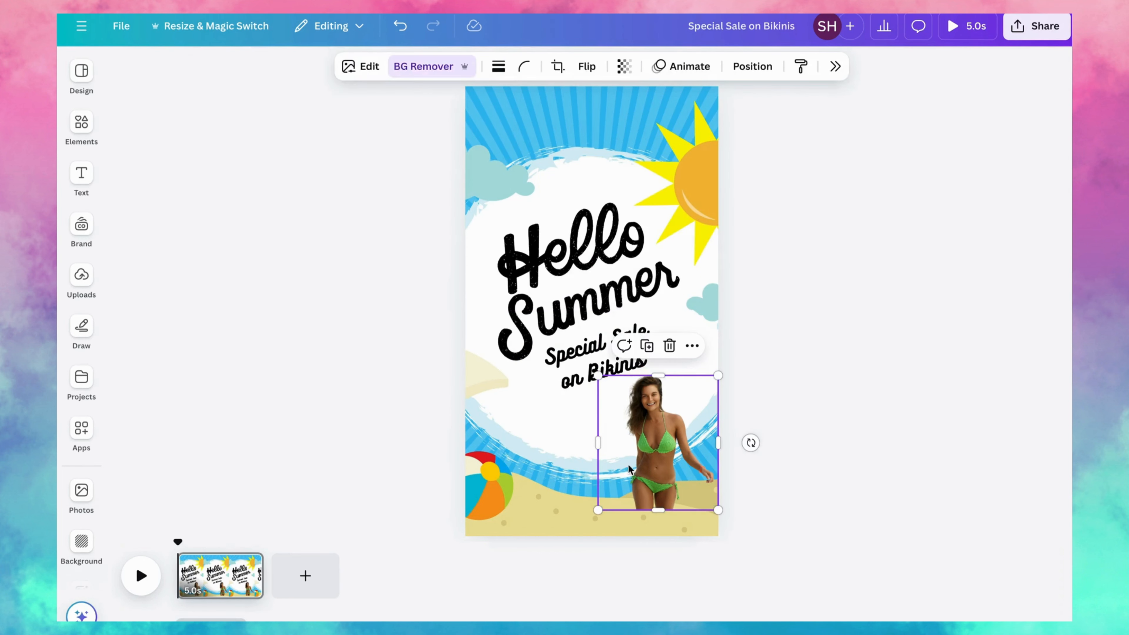
pyautogui.moveTo(579, 549); pyautogui.dragTo(565, 570)
pyautogui.moveTo(643, 480); pyautogui.dragTo(689, 460)
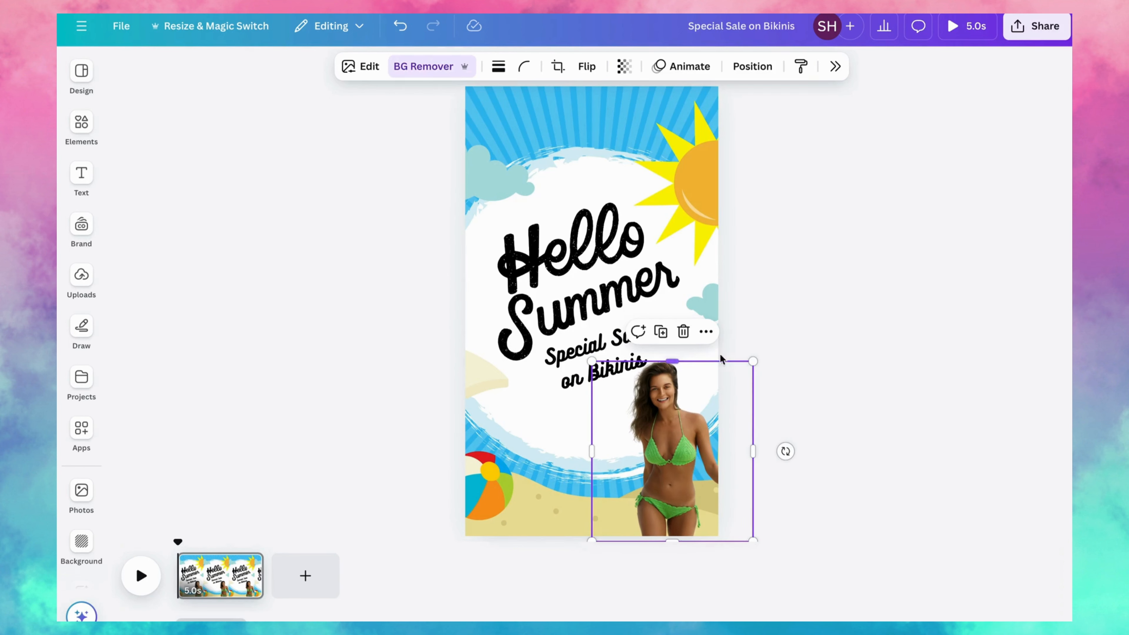
pyautogui.moveTo(685, 440); pyautogui.dragTo(651, 431)
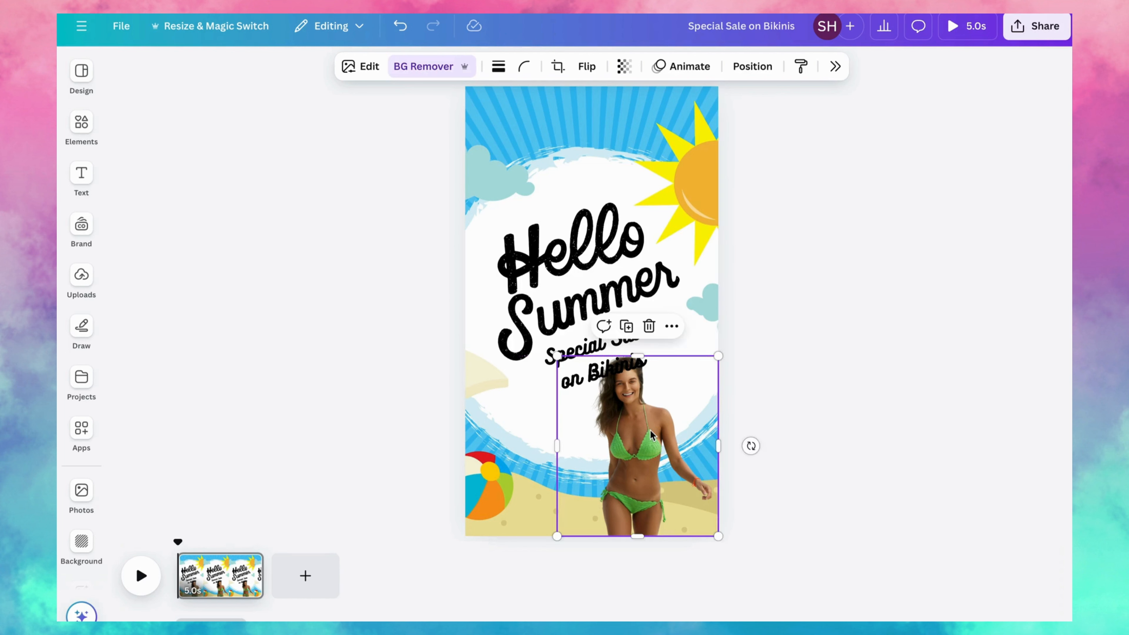
# Shift the Hello and Summer lettering slightly up and left to free space above the woman.
pyautogui.click(546, 260)
pyautogui.moveTo(546, 260); pyautogui.dragTo(542, 253)
pyautogui.click(541, 309)
pyautogui.moveTo(541, 309); pyautogui.dragTo(539, 297)
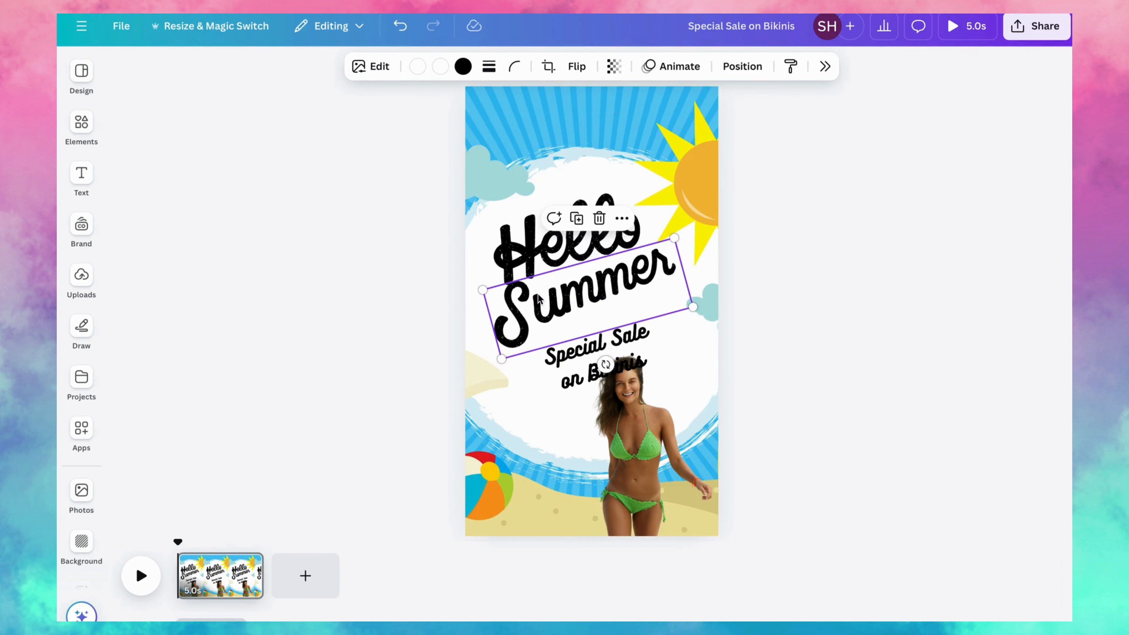
# Move the "Special Sale on Bikinis" text up close beneath Summer and tilt it further counterclockwise.
pyautogui.moveTo(553, 365); pyautogui.dragTo(555, 345)
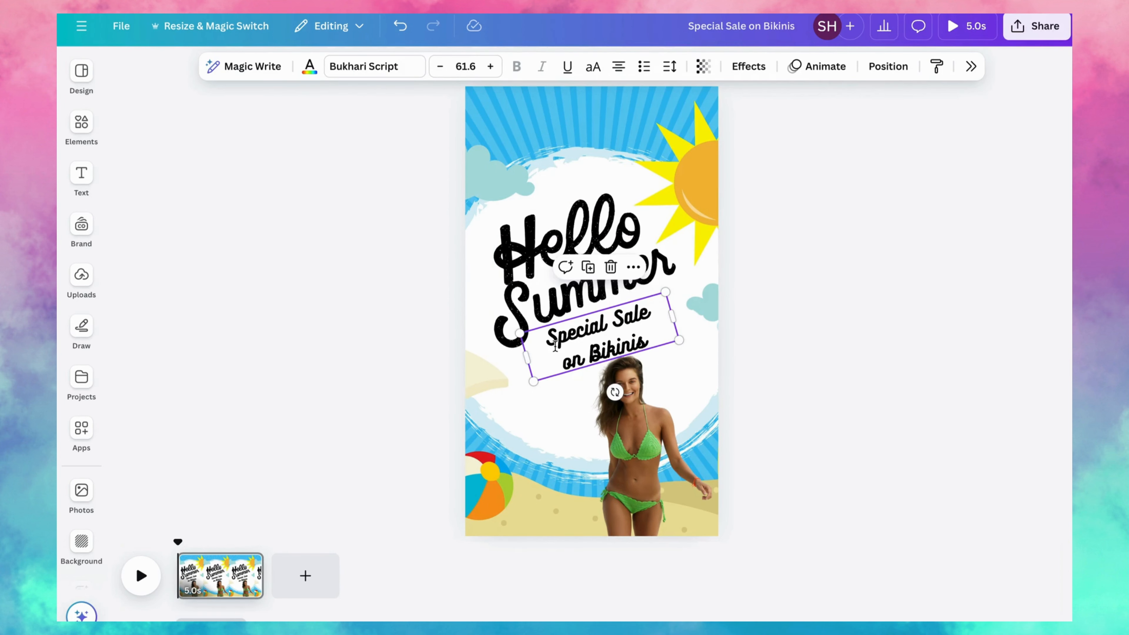
pyautogui.moveTo(613, 393); pyautogui.dragTo(622, 390)
pyautogui.moveTo(607, 341); pyautogui.dragTo(613, 331)
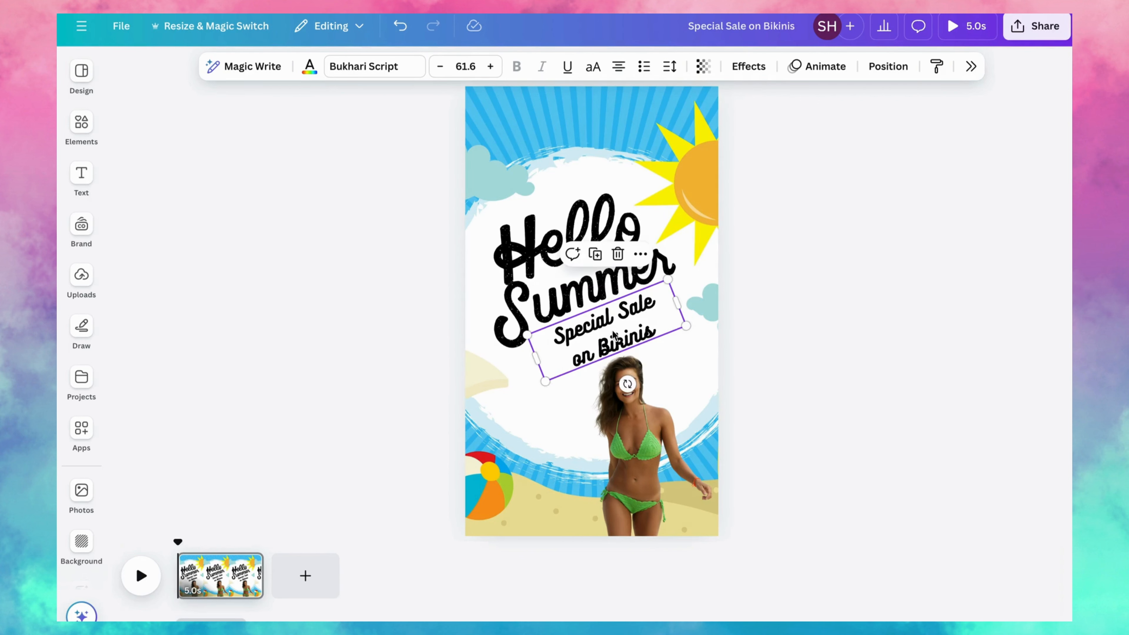
# Enlarge the woman cutout slightly further so its frame extends past the page's right edge, and deselect it.
pyautogui.click(627, 406)
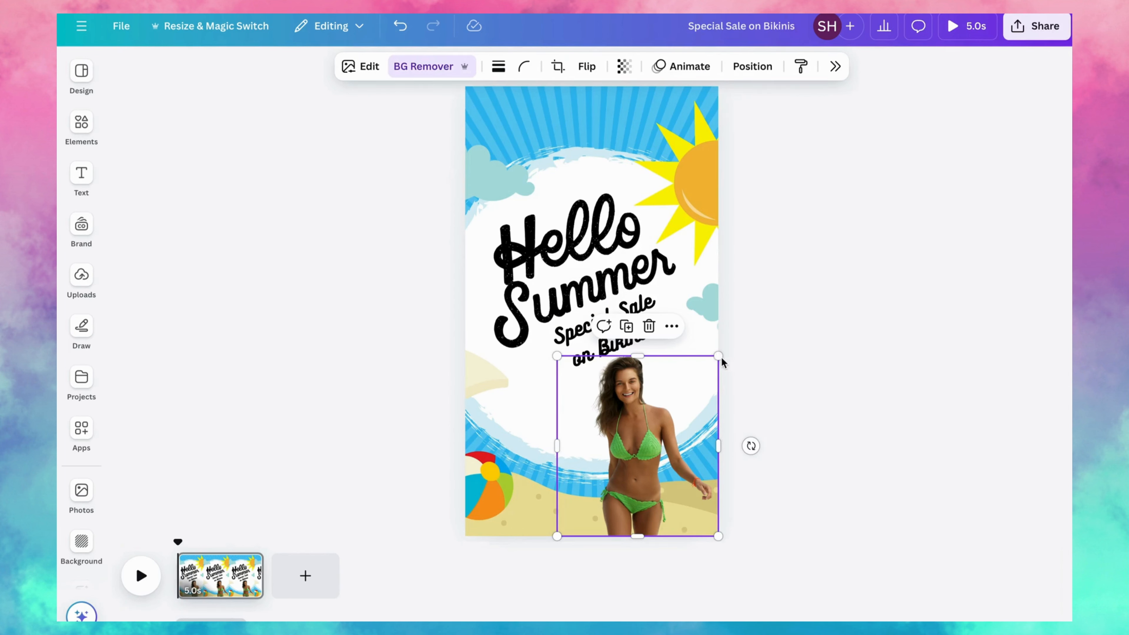
pyautogui.moveTo(719, 356); pyautogui.dragTo(737, 334)
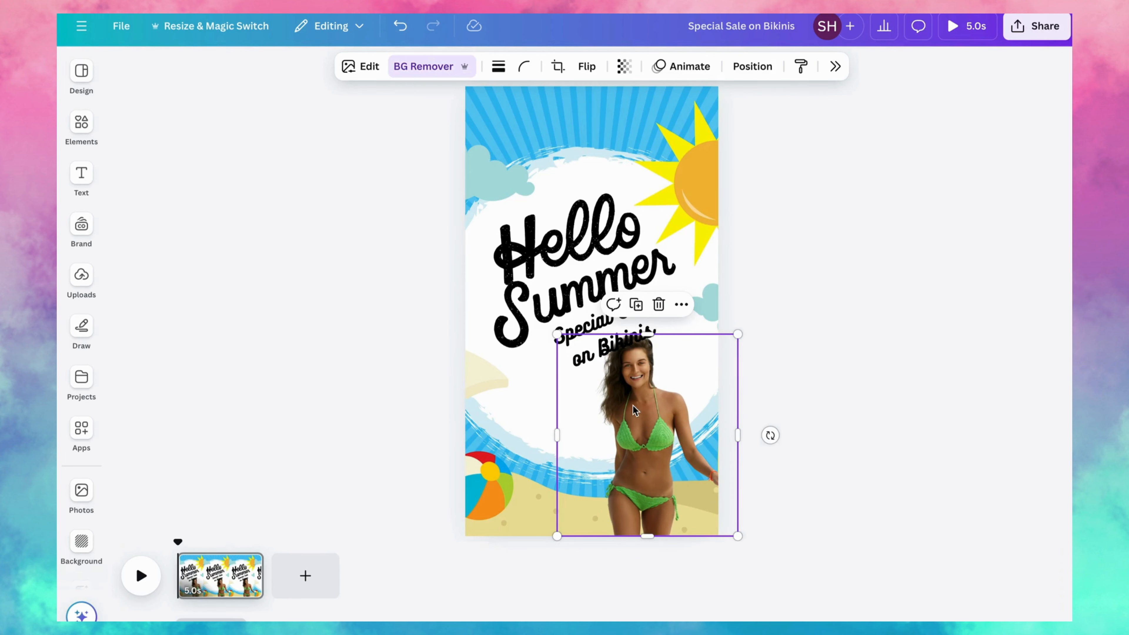
pyautogui.click(934, 253)
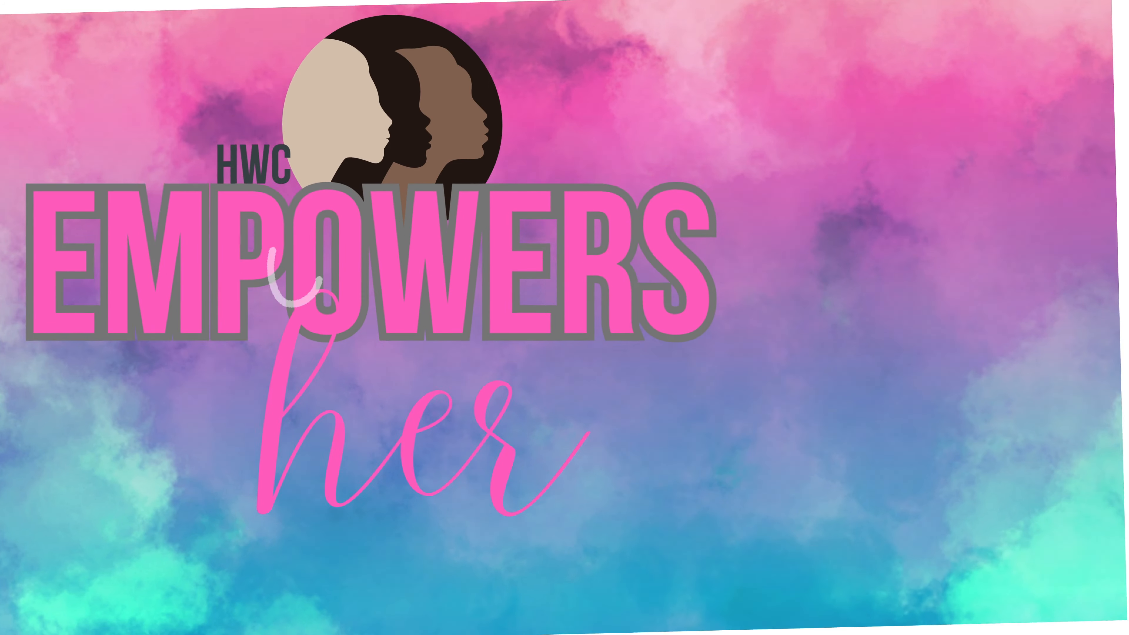